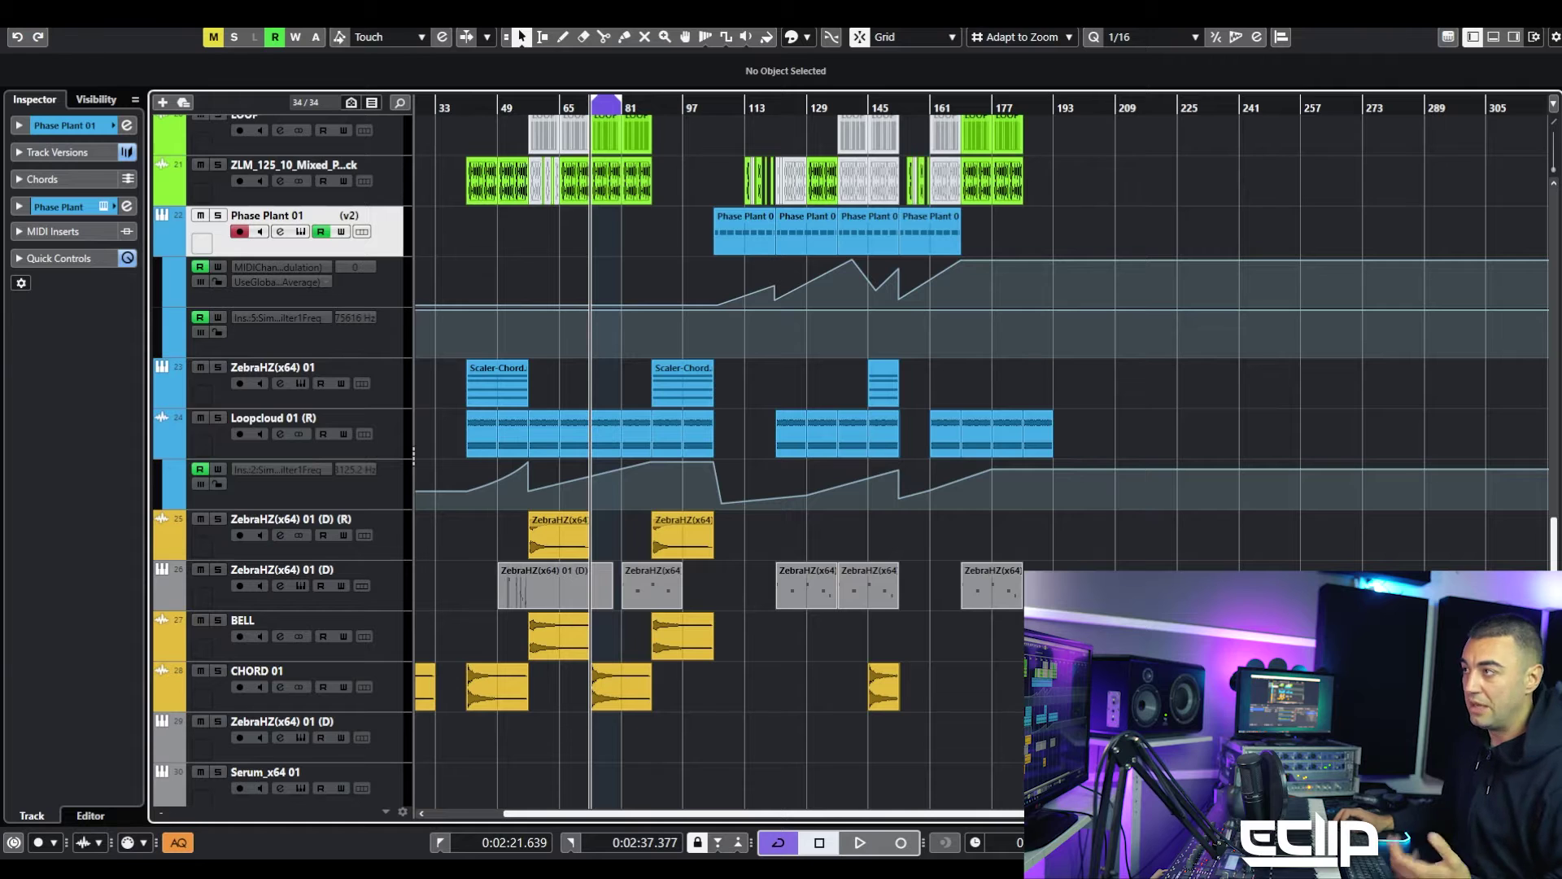
Step: Try to export the selected Phase Plant 01 track with copied media files into the SAMPLES folder, then cancel the save
left_click(35, 22)
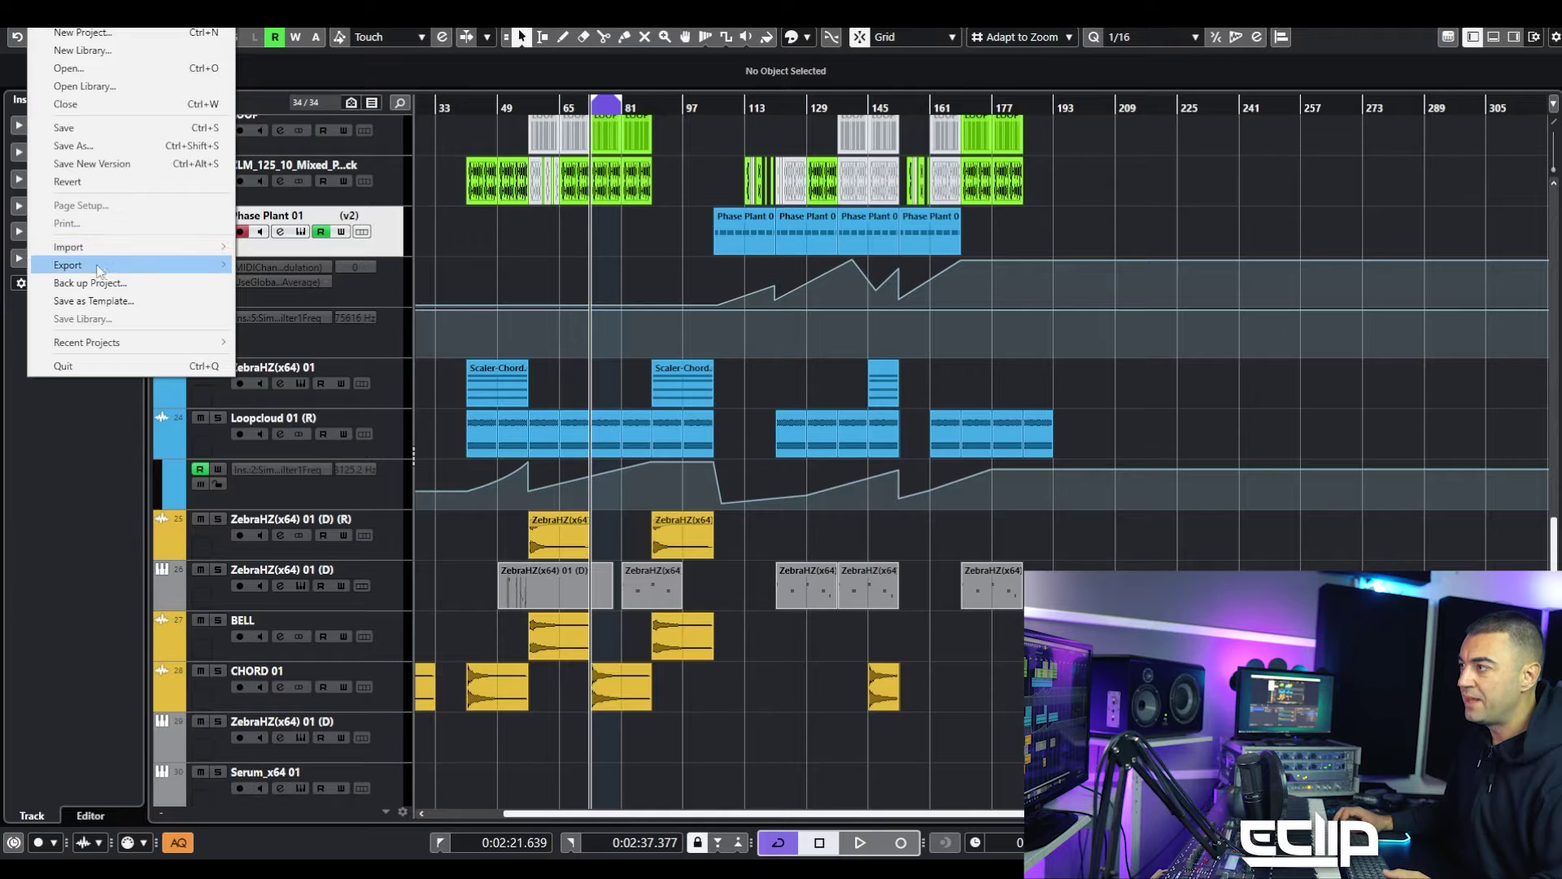
mouse_move(162, 265)
left_click(337, 301)
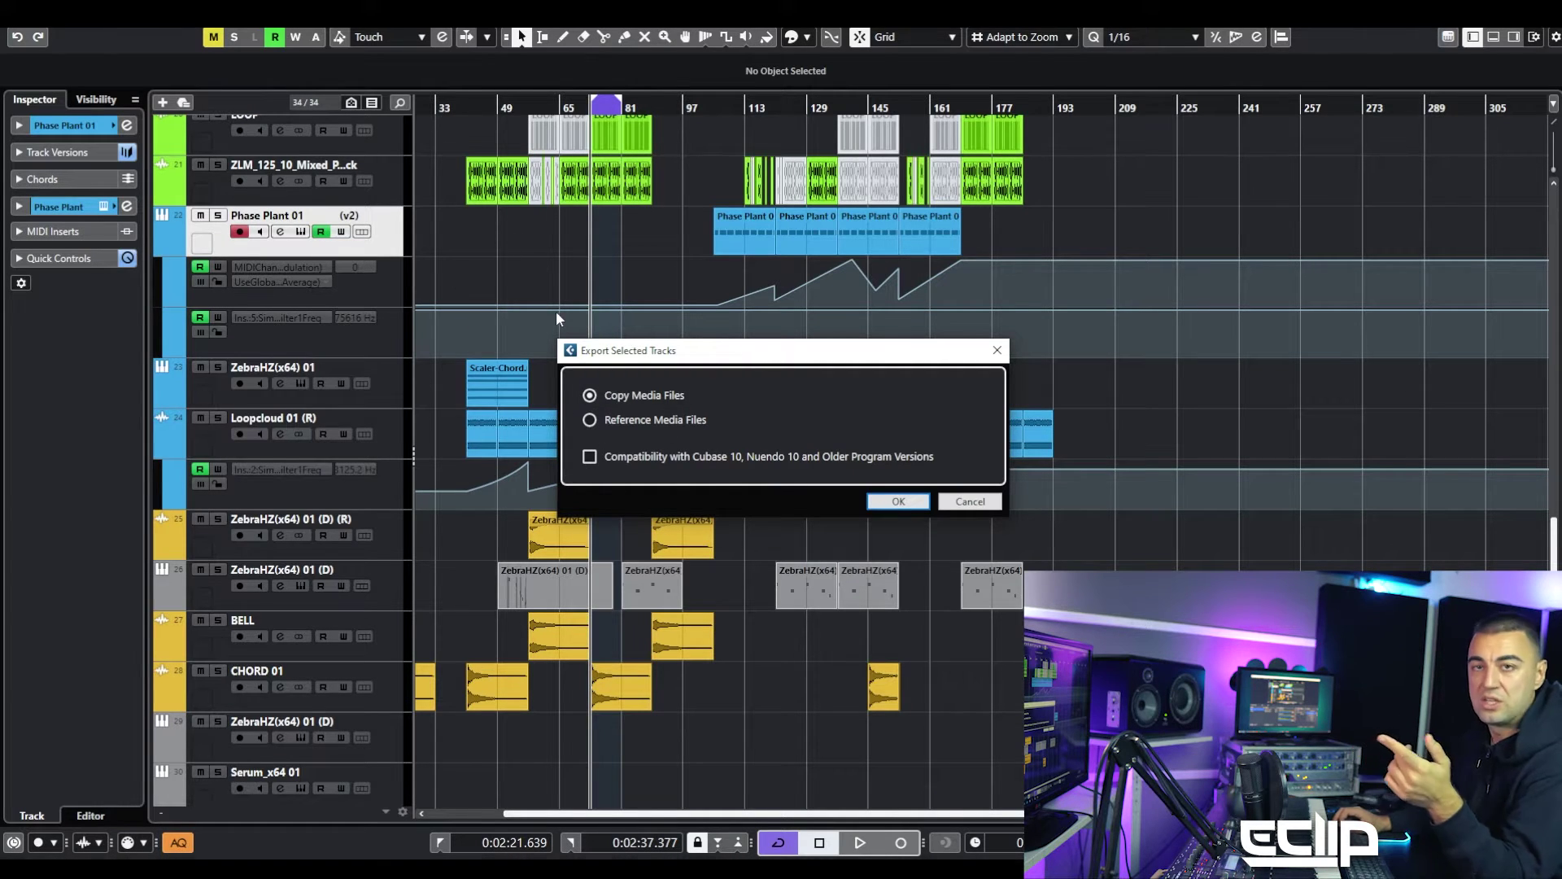
left_click(900, 502)
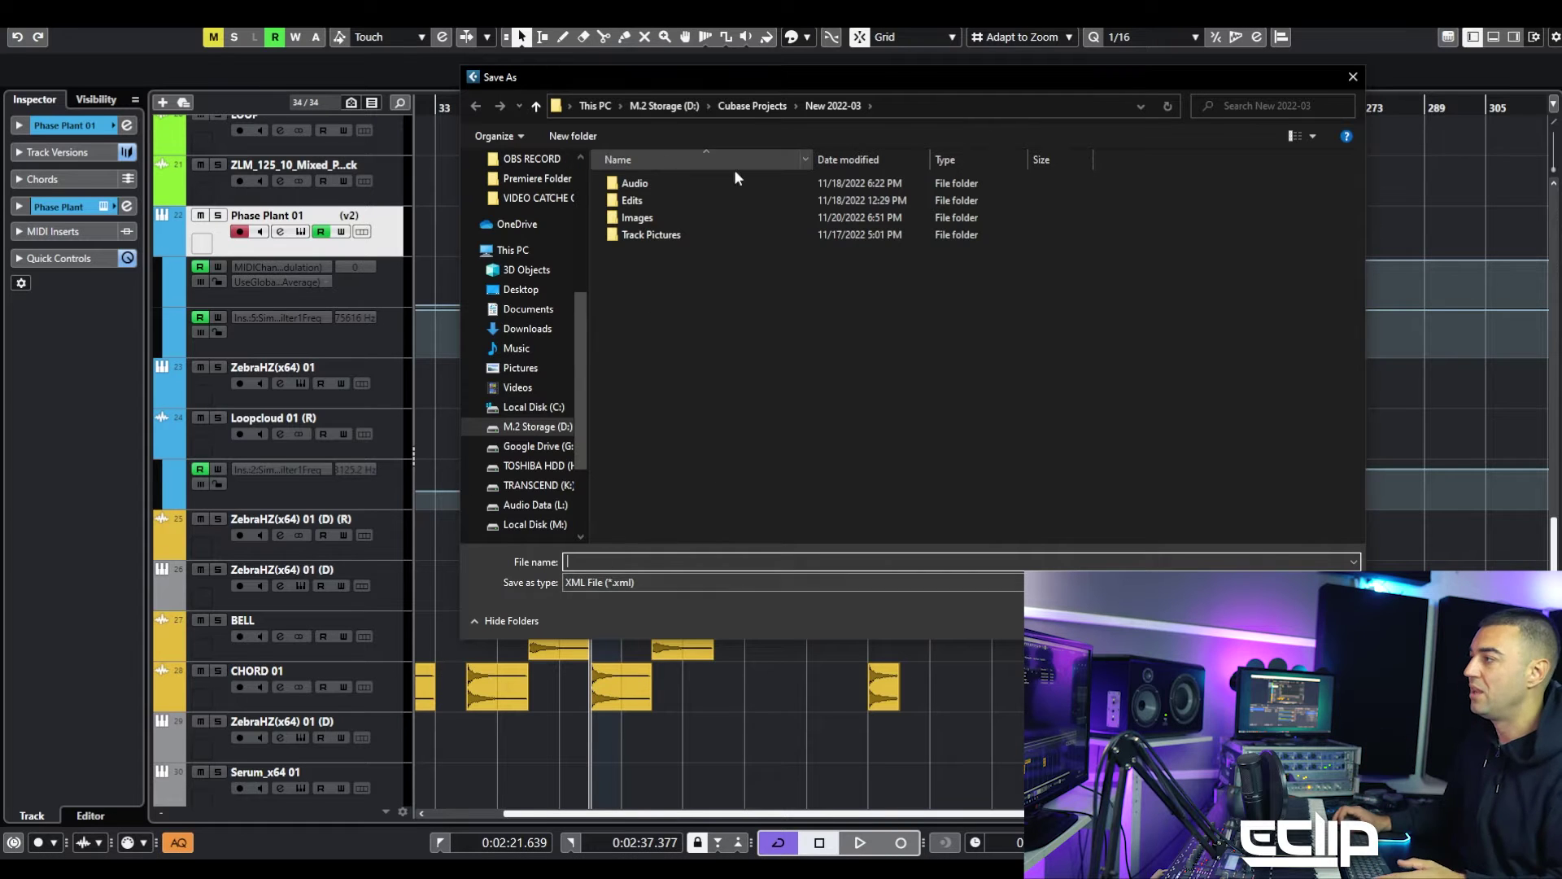
scroll(530, 244, "up", 2)
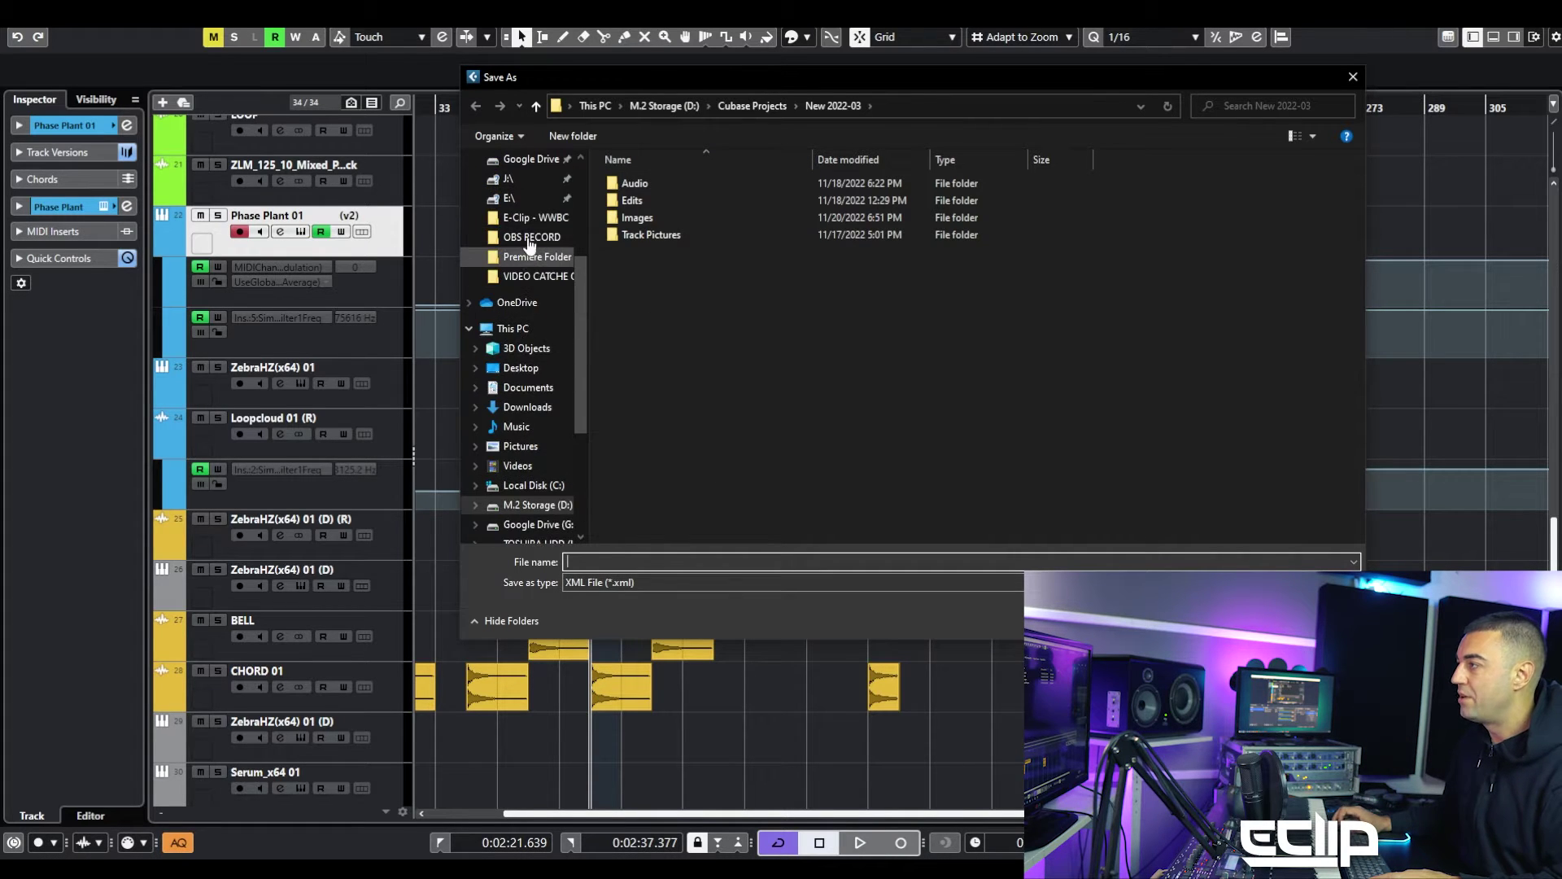
scroll(530, 244, "up", 3)
left_click(521, 198)
left_click(523, 217)
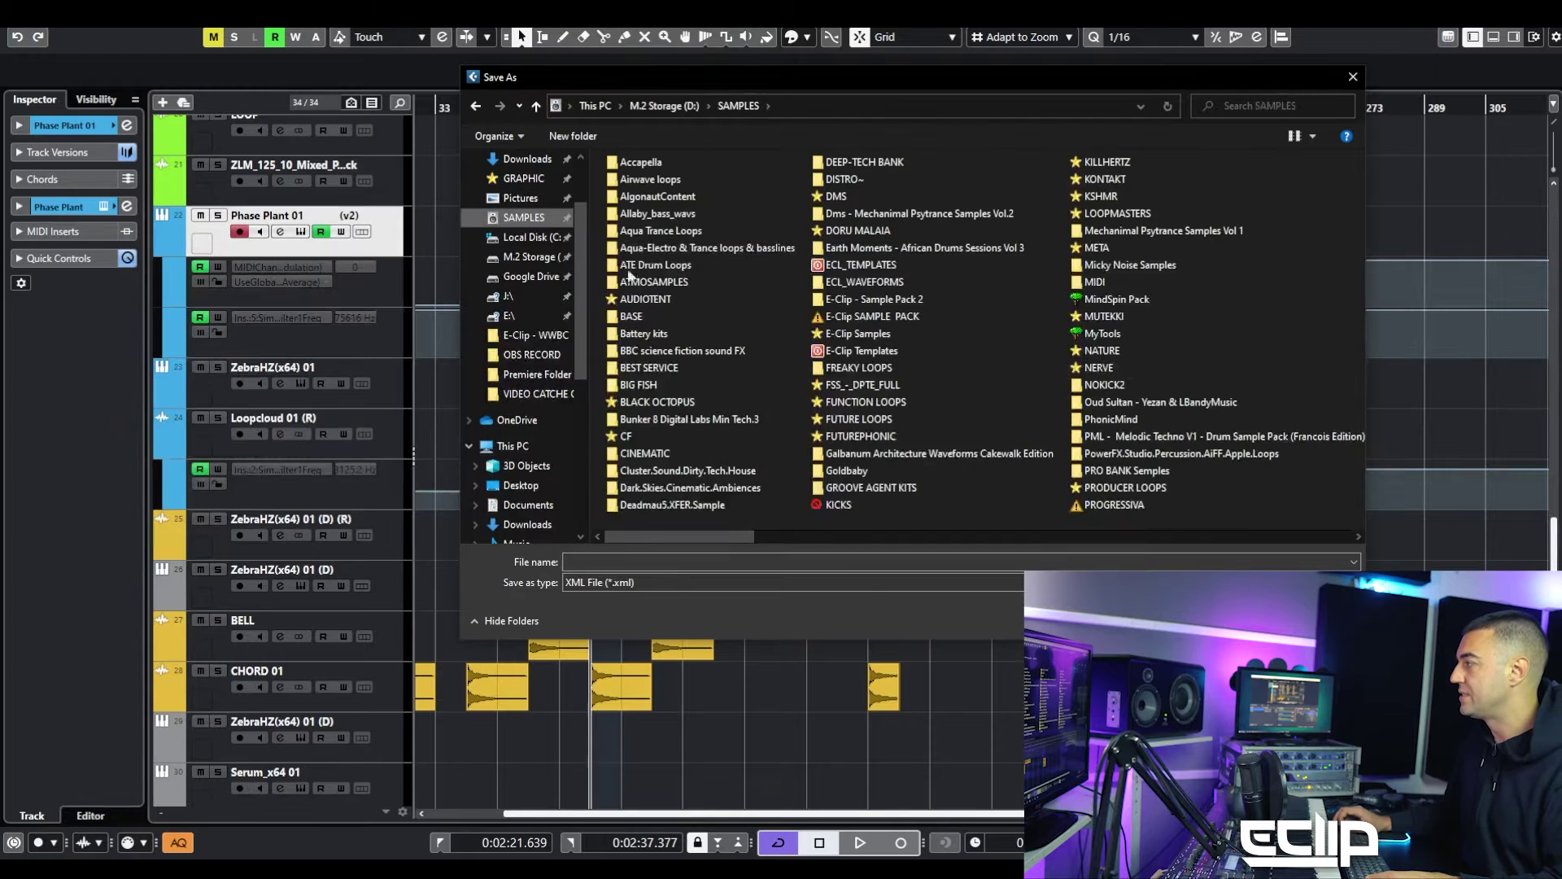
left_click(1353, 76)
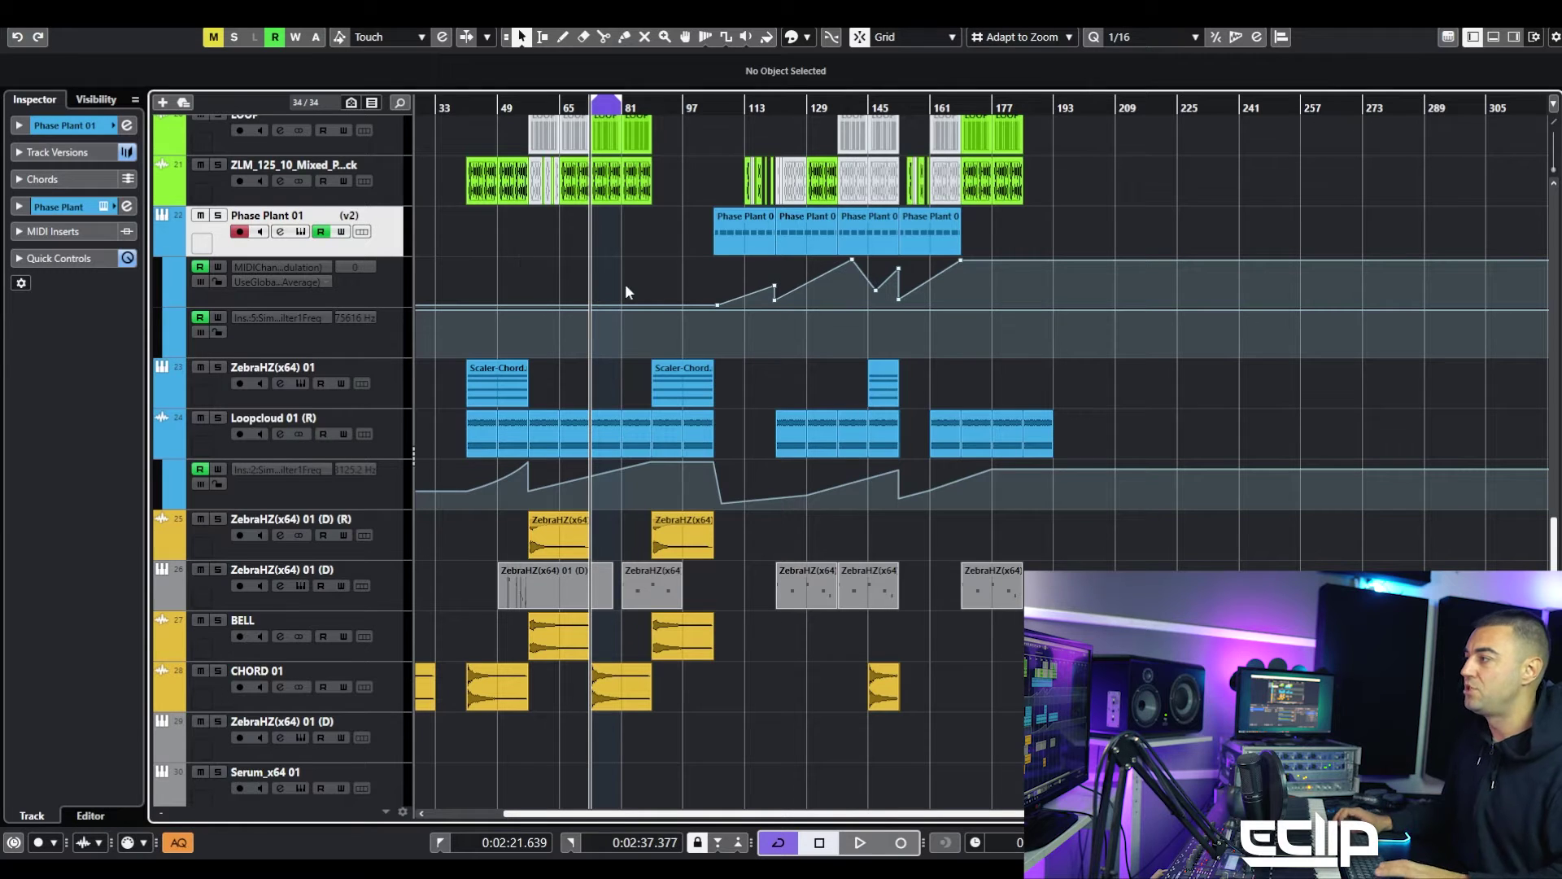
Step: Try to export the first Phase Plant 01 clip at bar 105 as a MIDI loop, then cancel and deselect the clip
left_click(745, 232)
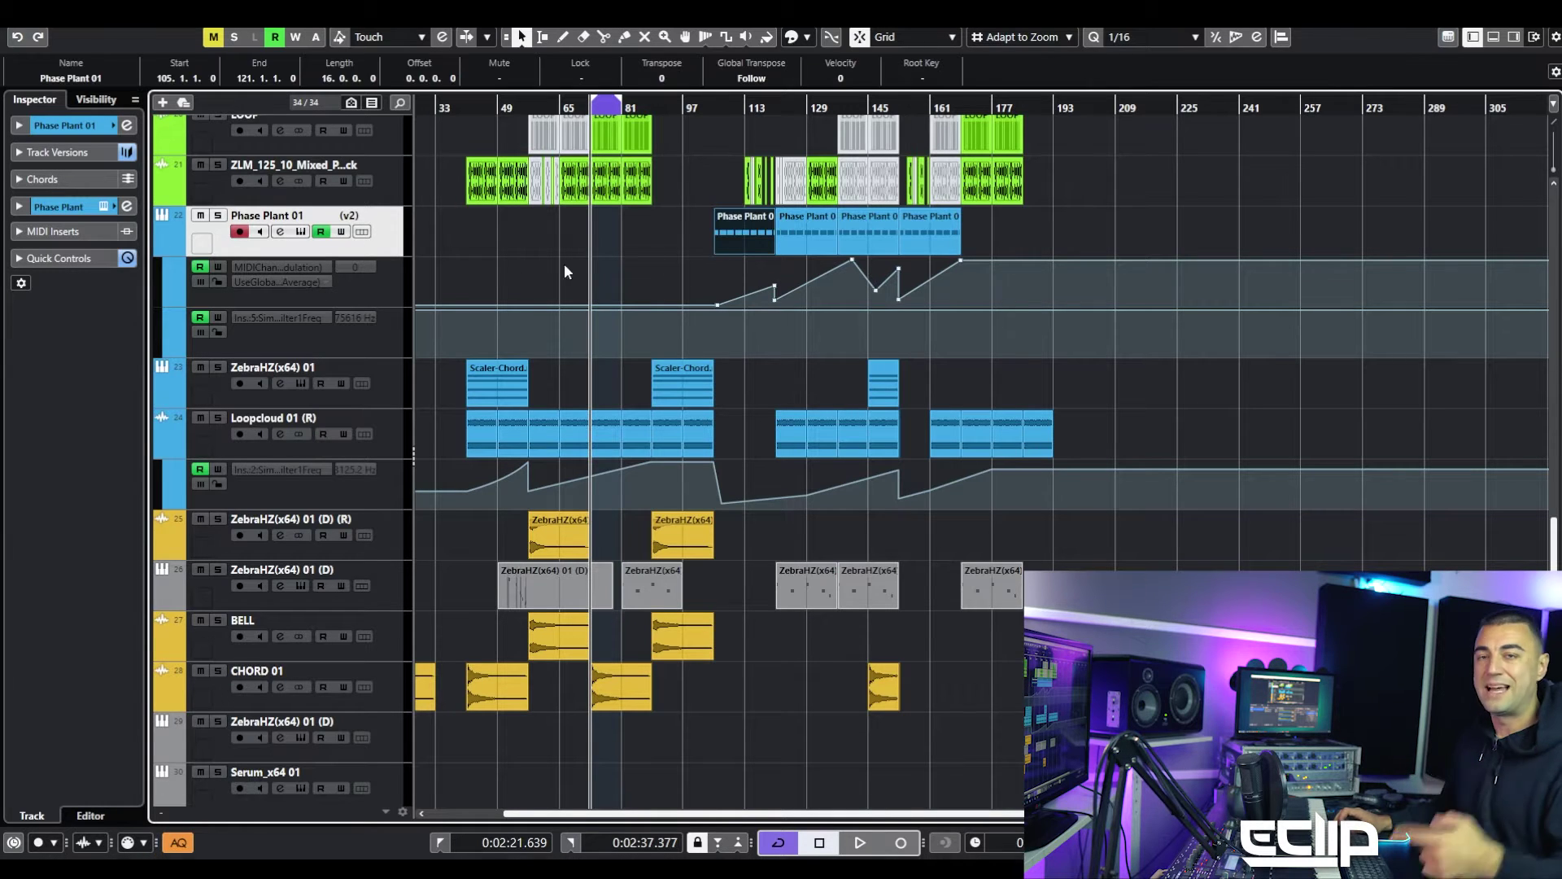
left_click(757, 226)
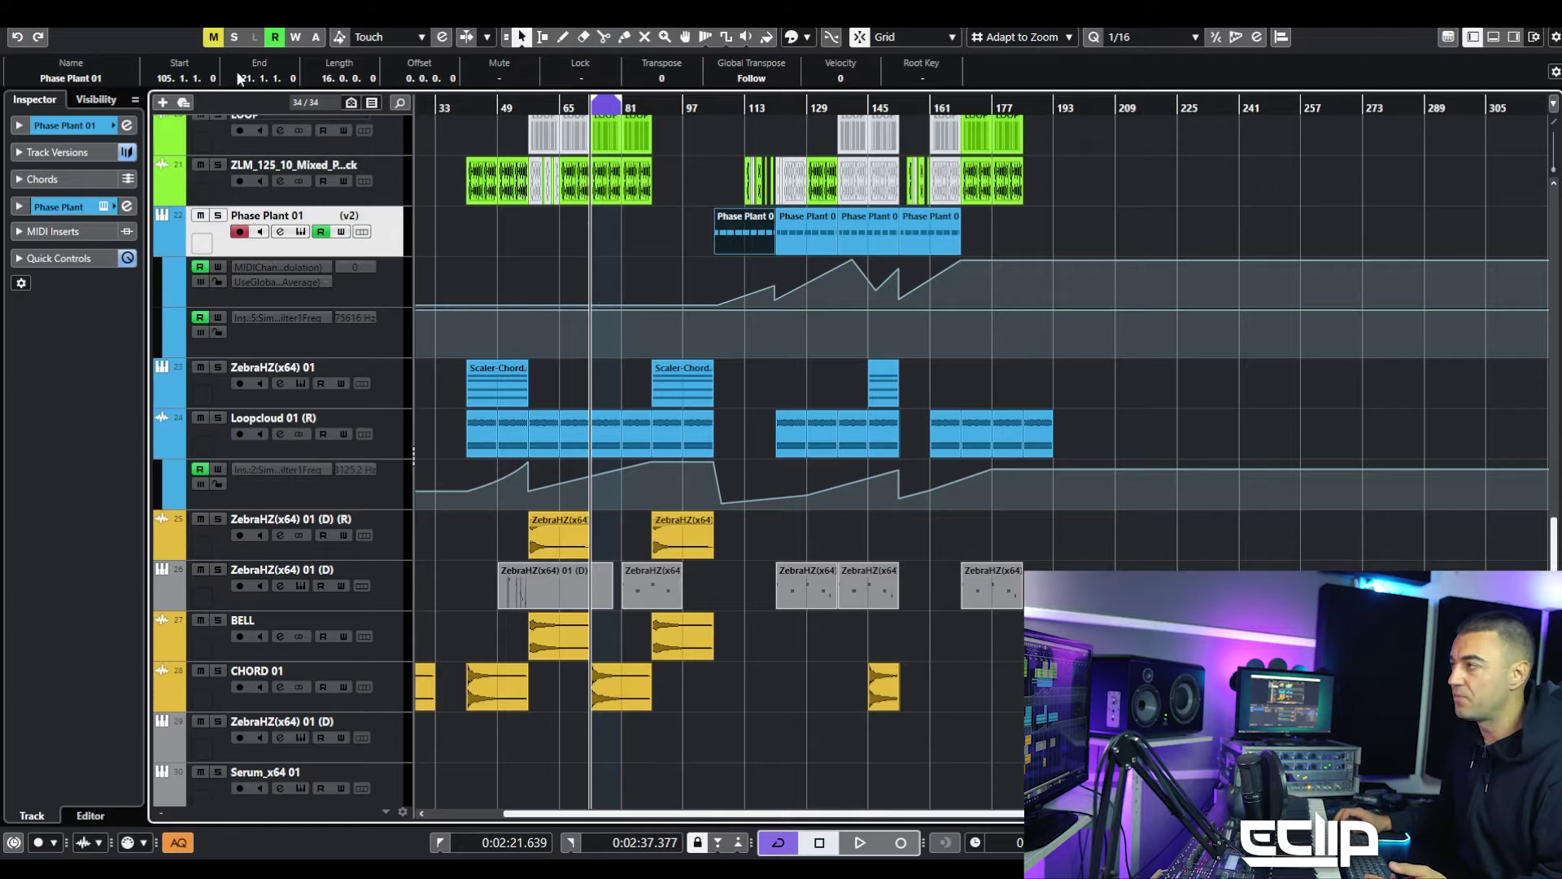
left_click(39, 24)
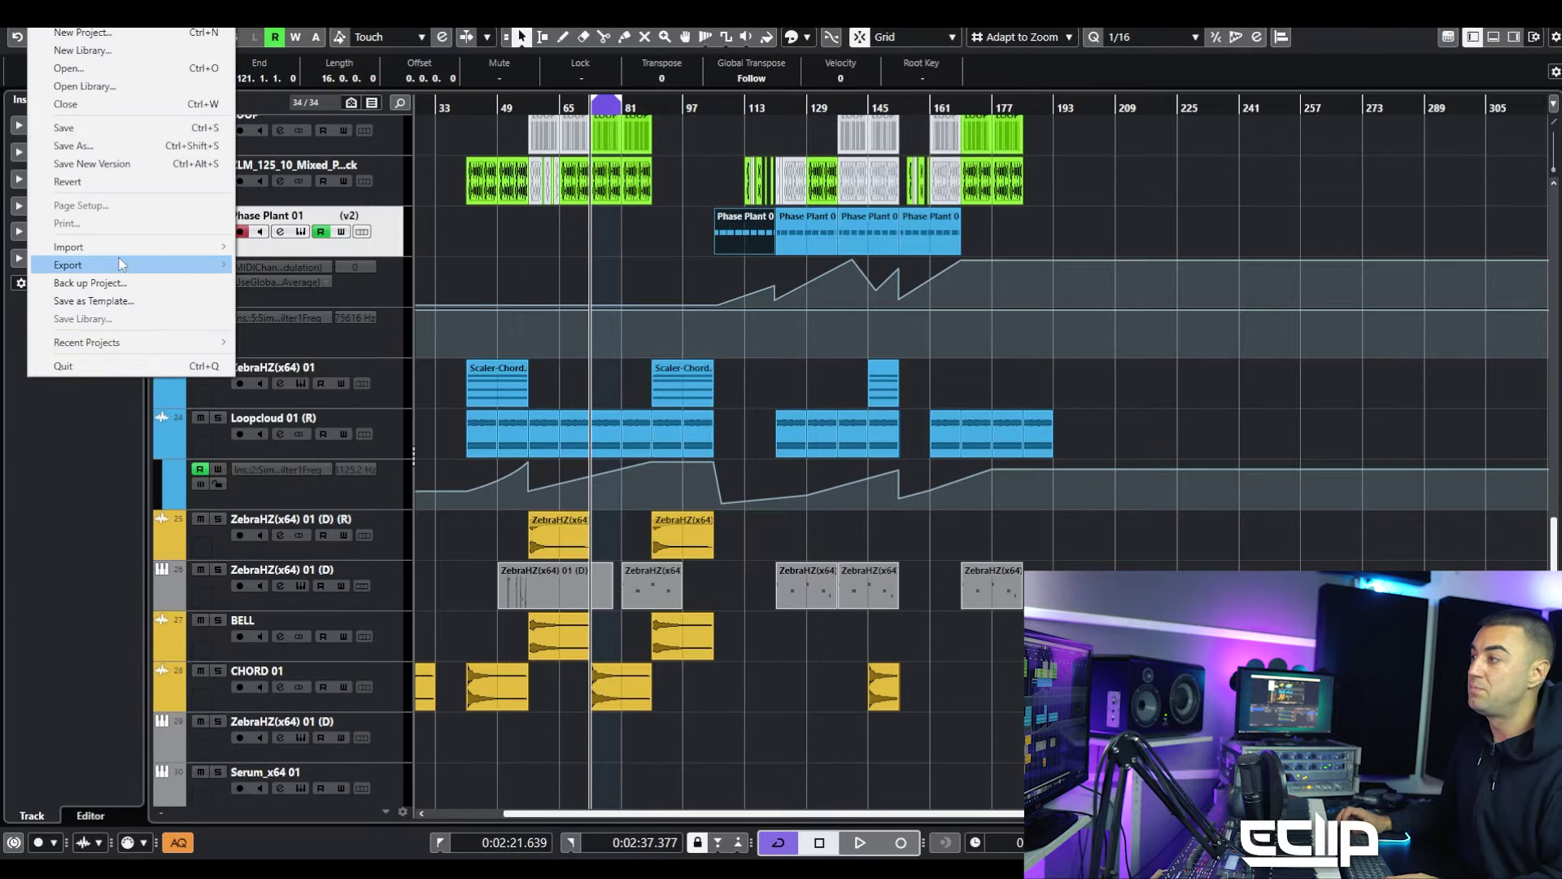
mouse_move(120, 265)
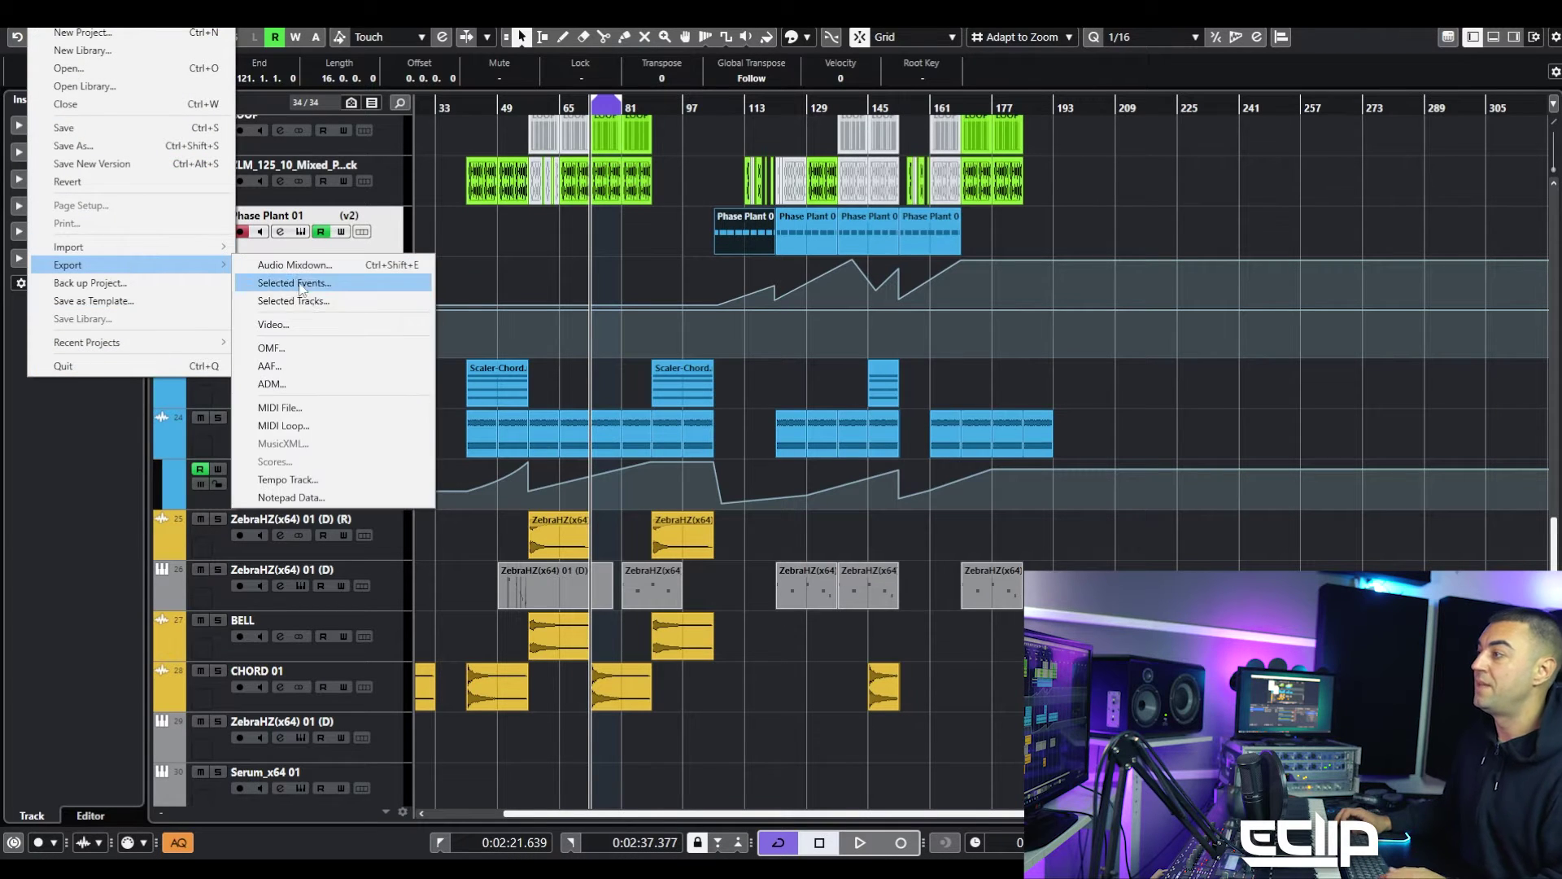
left_click(303, 424)
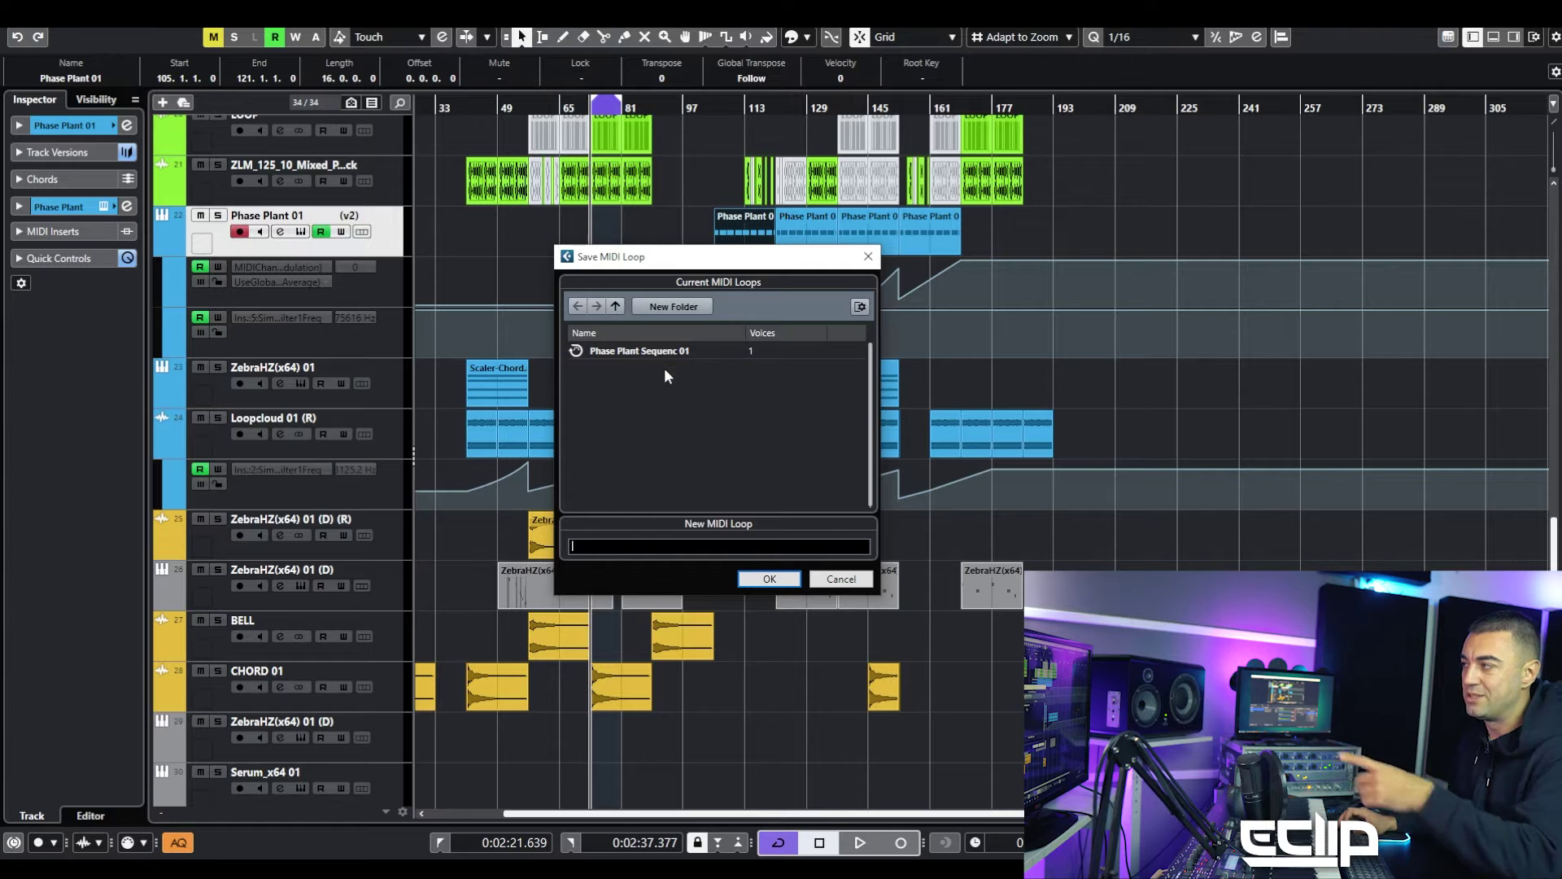
left_click(841, 579)
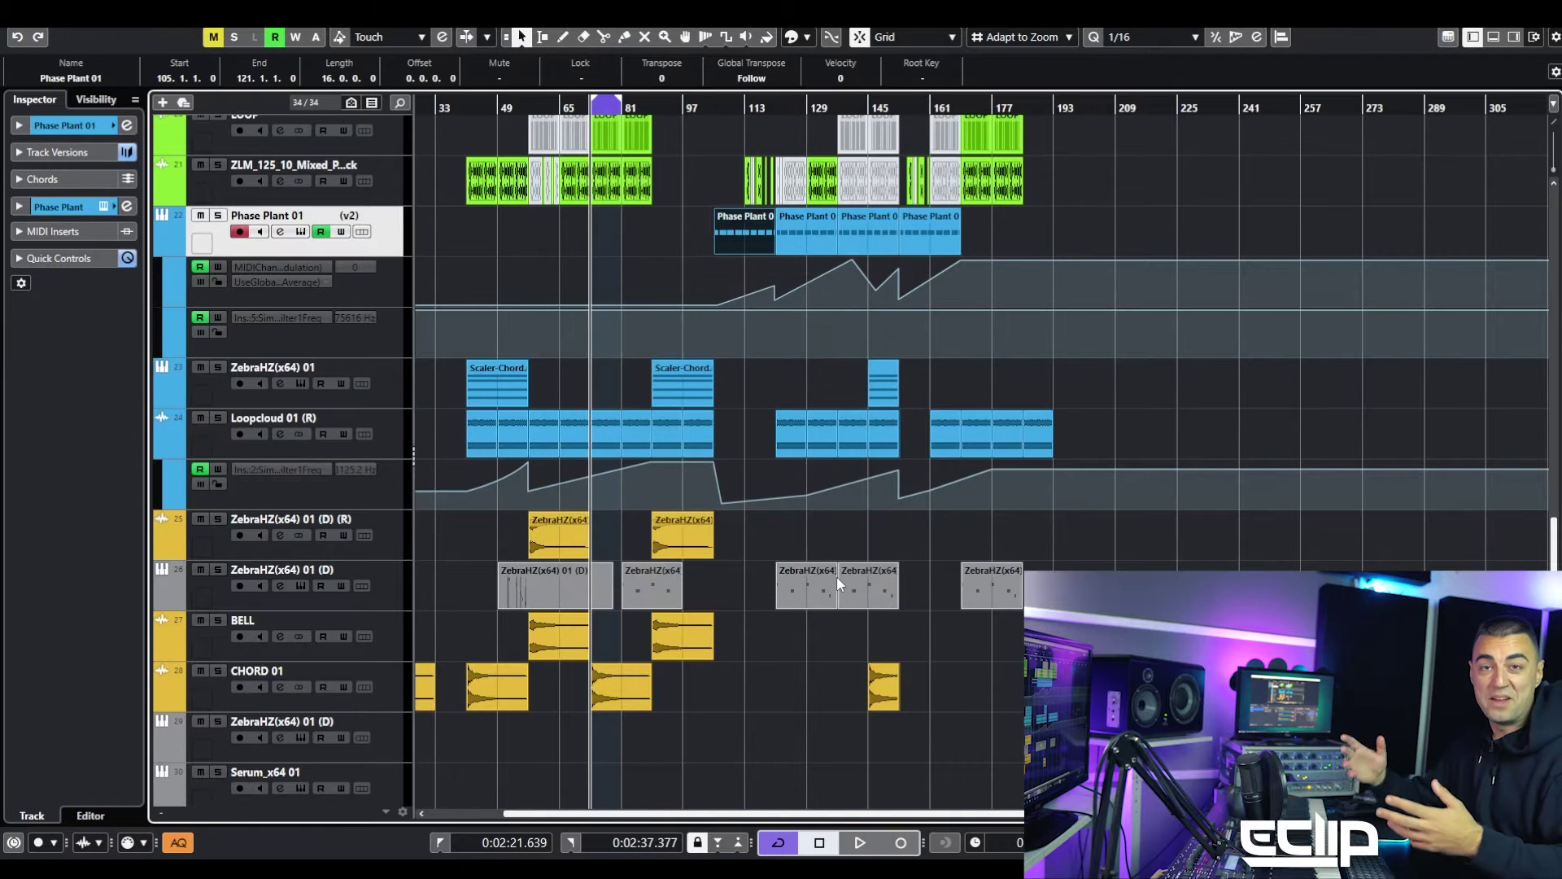
left_click(595, 381)
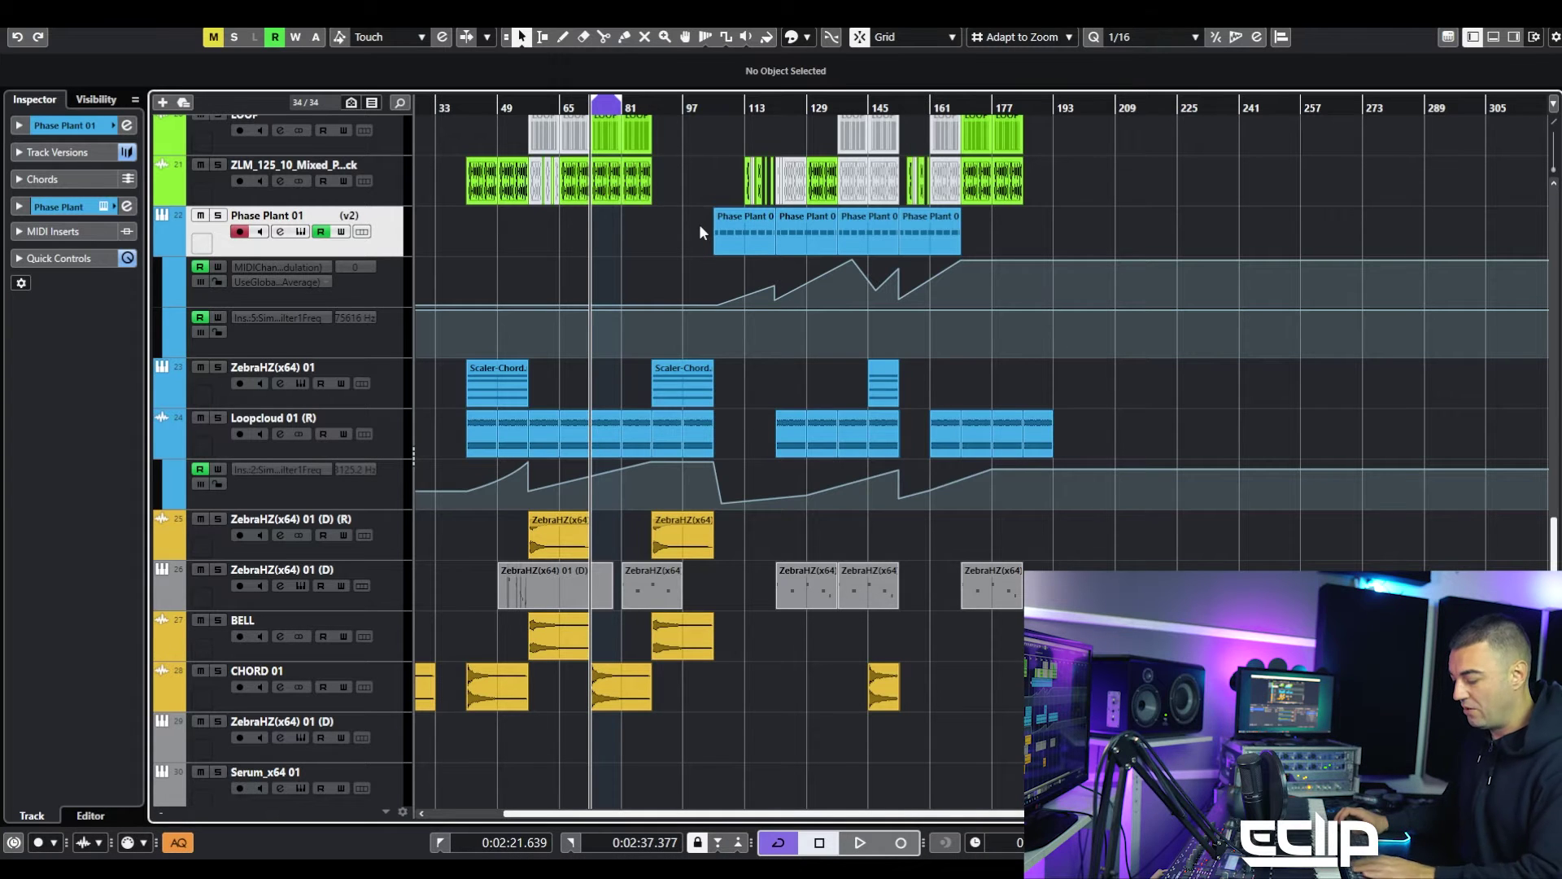
Step: Open MediaBay, limit the shown media types to MIDI Loops, and move the window away from the track list
key("F5")
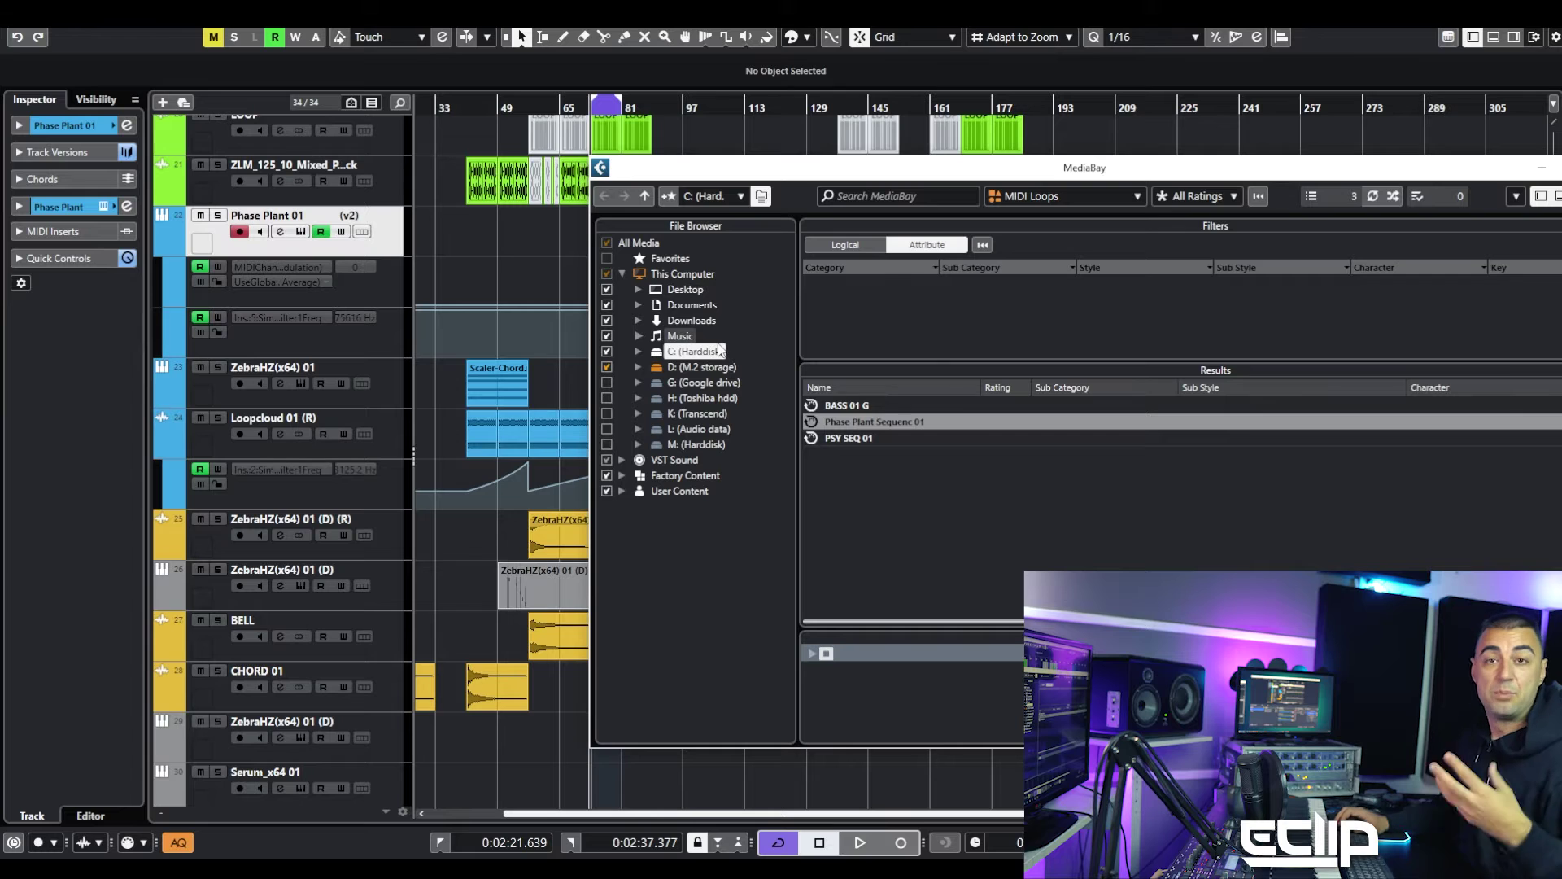
left_click(1046, 203)
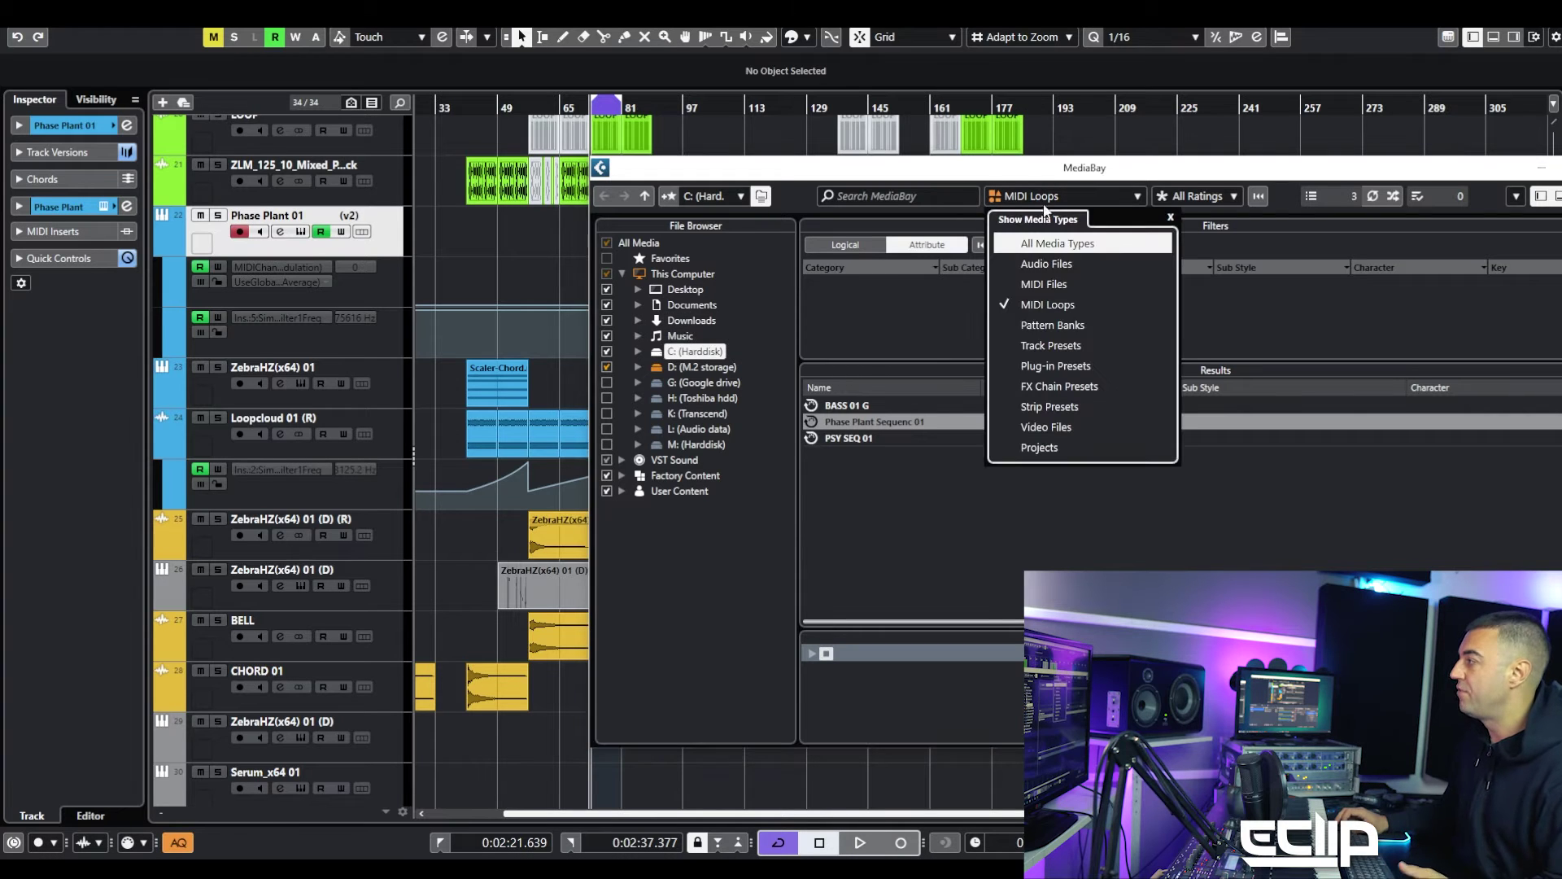
left_click(1015, 245)
left_click(1015, 244)
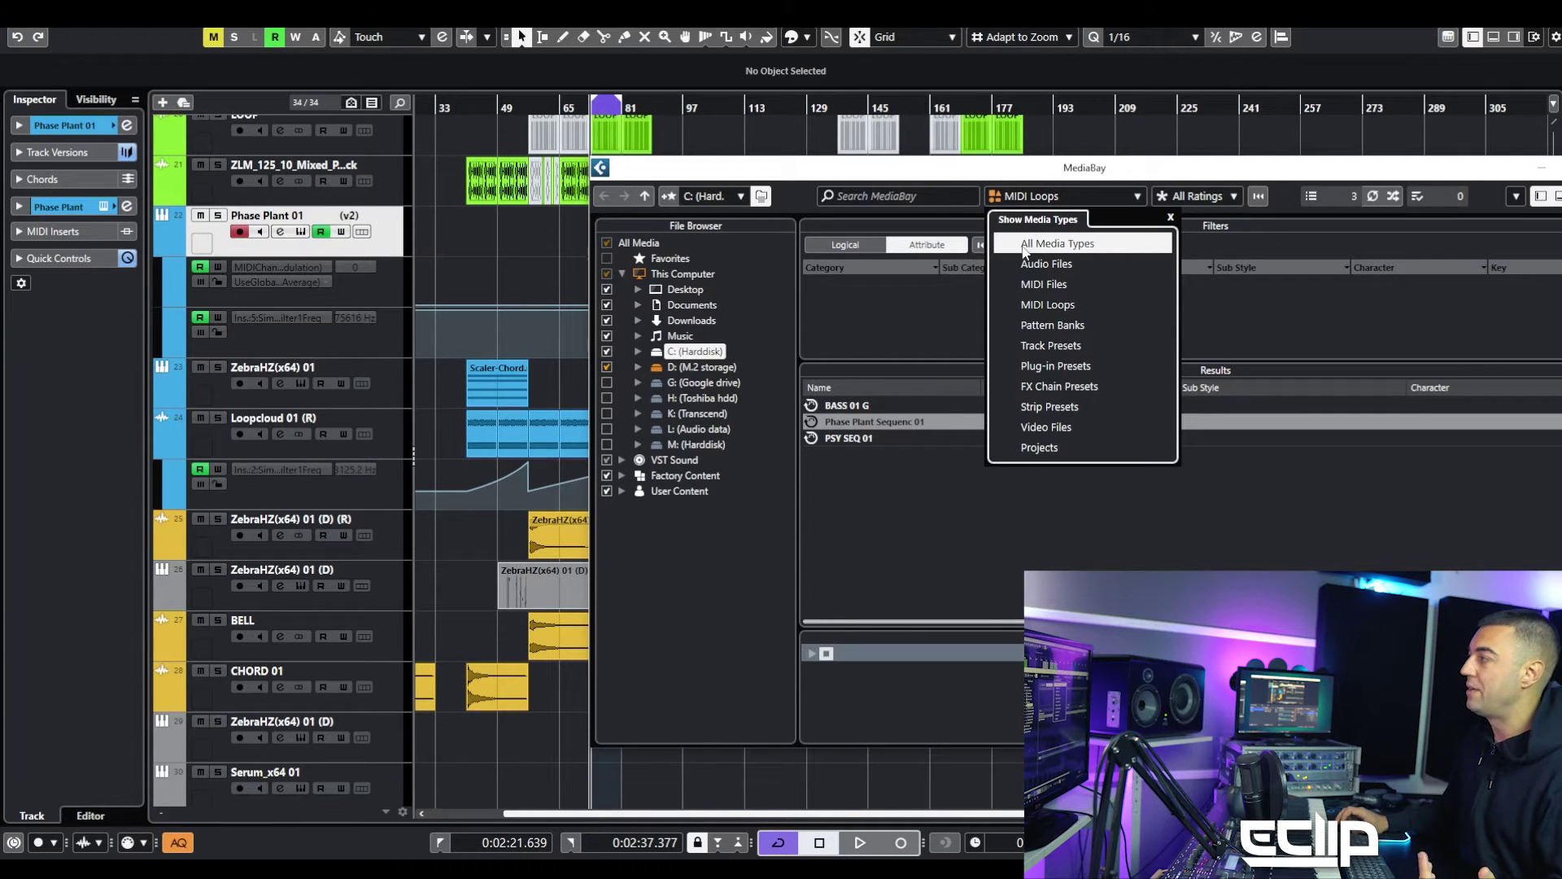
left_click(999, 304)
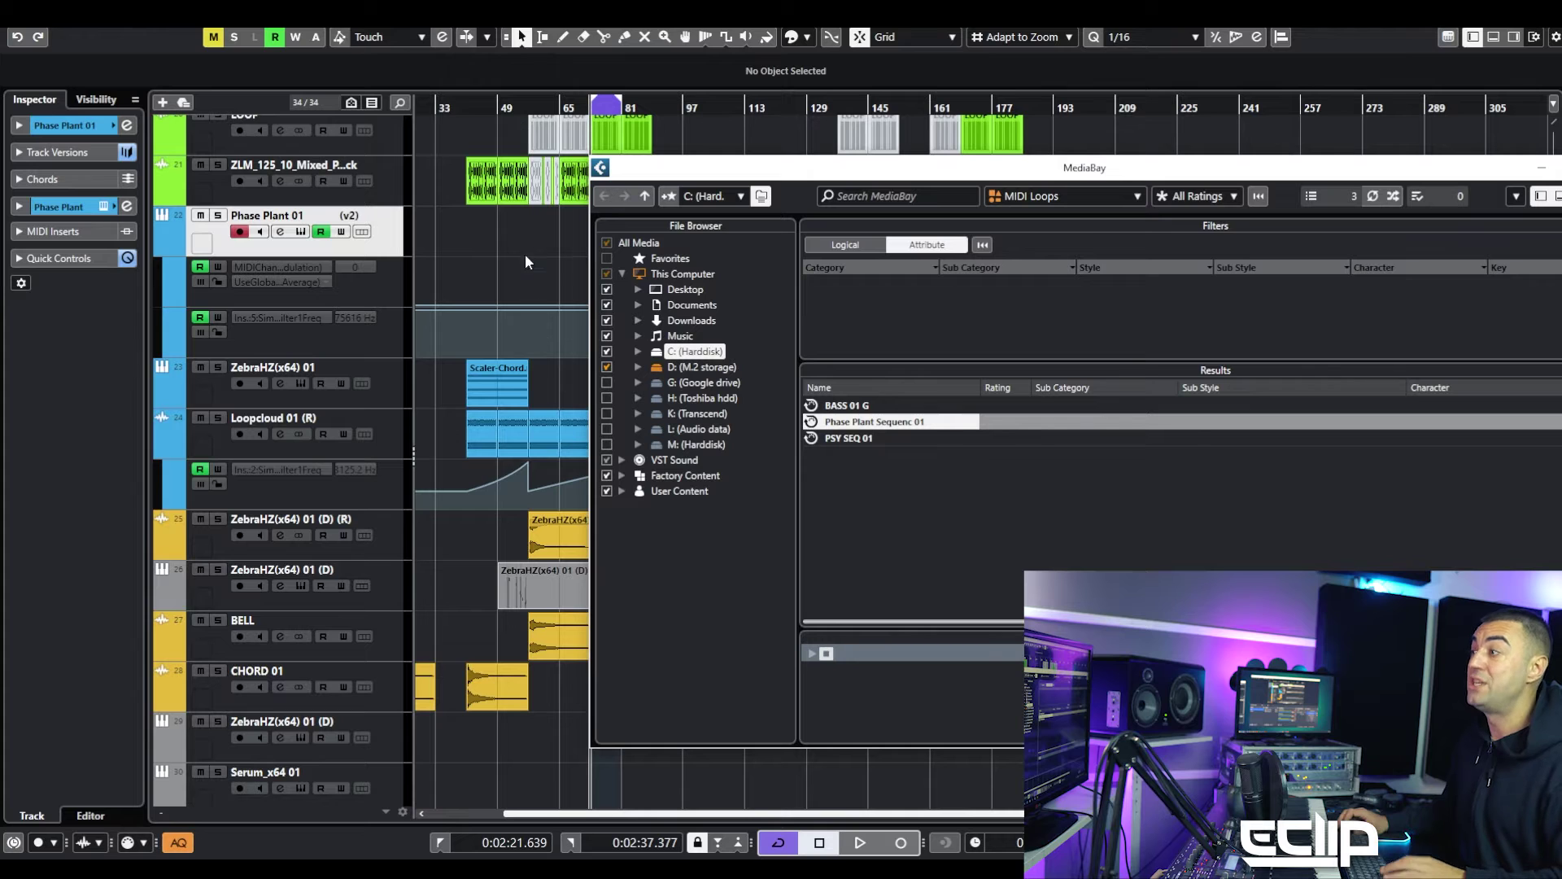
left_click_drag(649, 172, 735, 206)
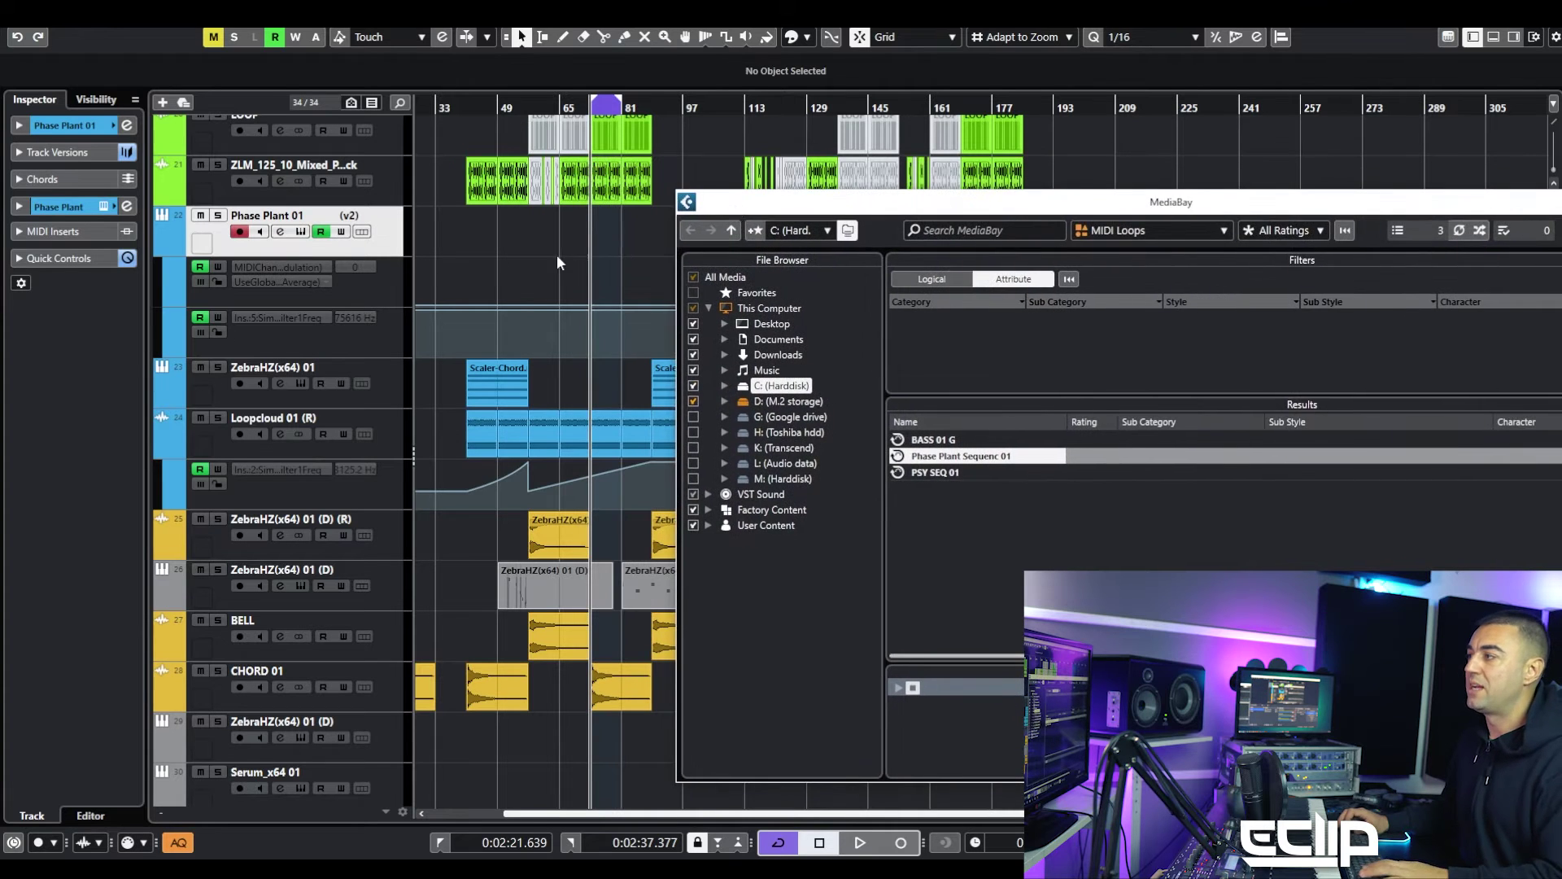
key("F5")
key("F5")
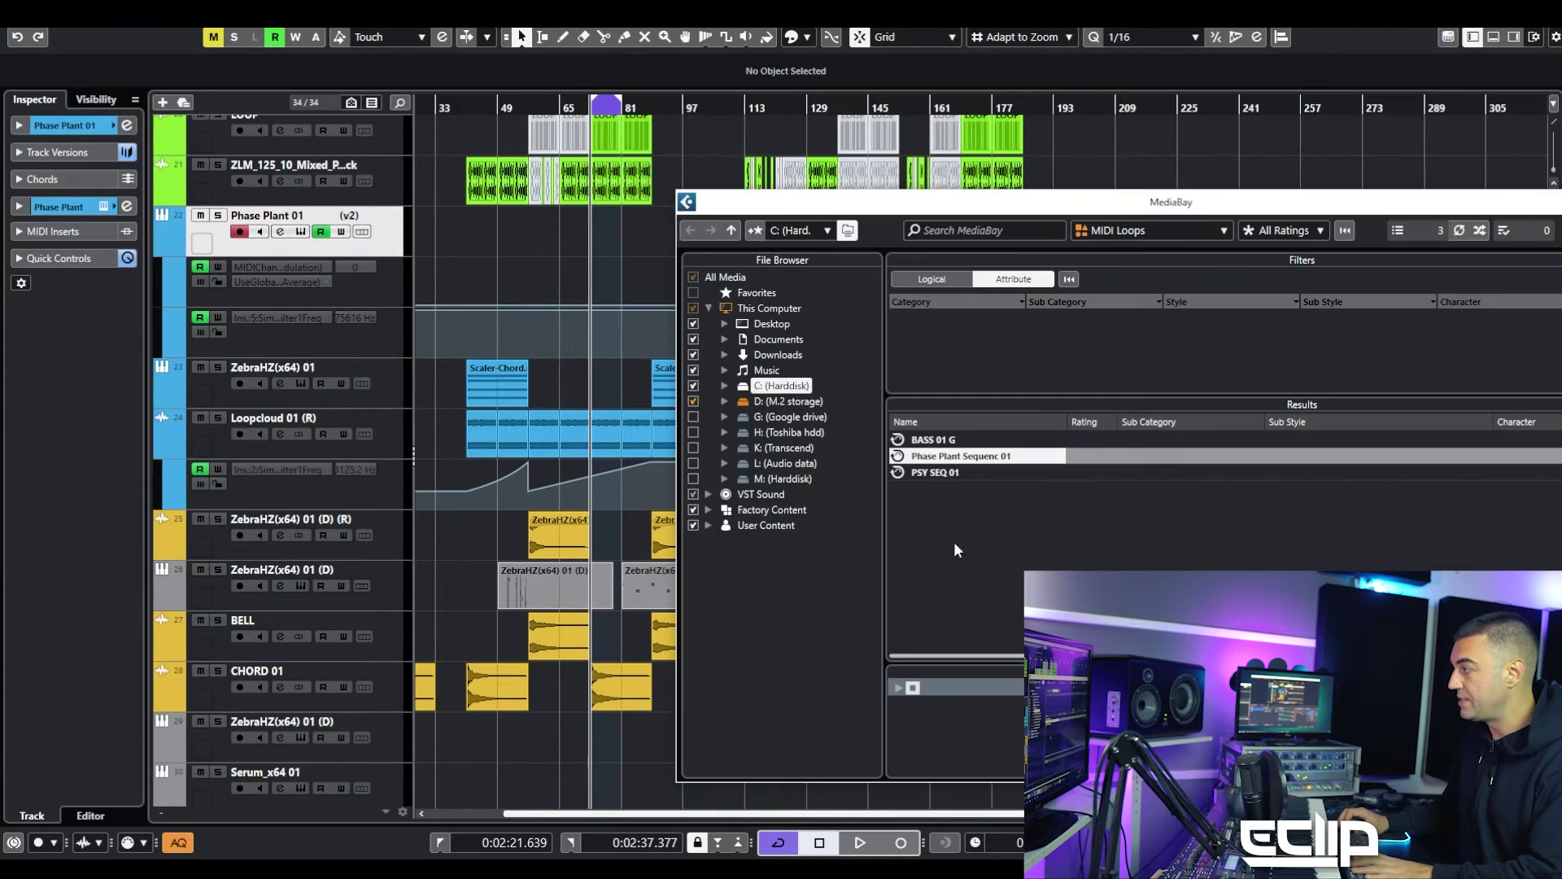
Step: Close MediaBay, start playback, and loop the ZLM_125_10_Mixed clip that starts at bar 49
key("F5")
key("space")
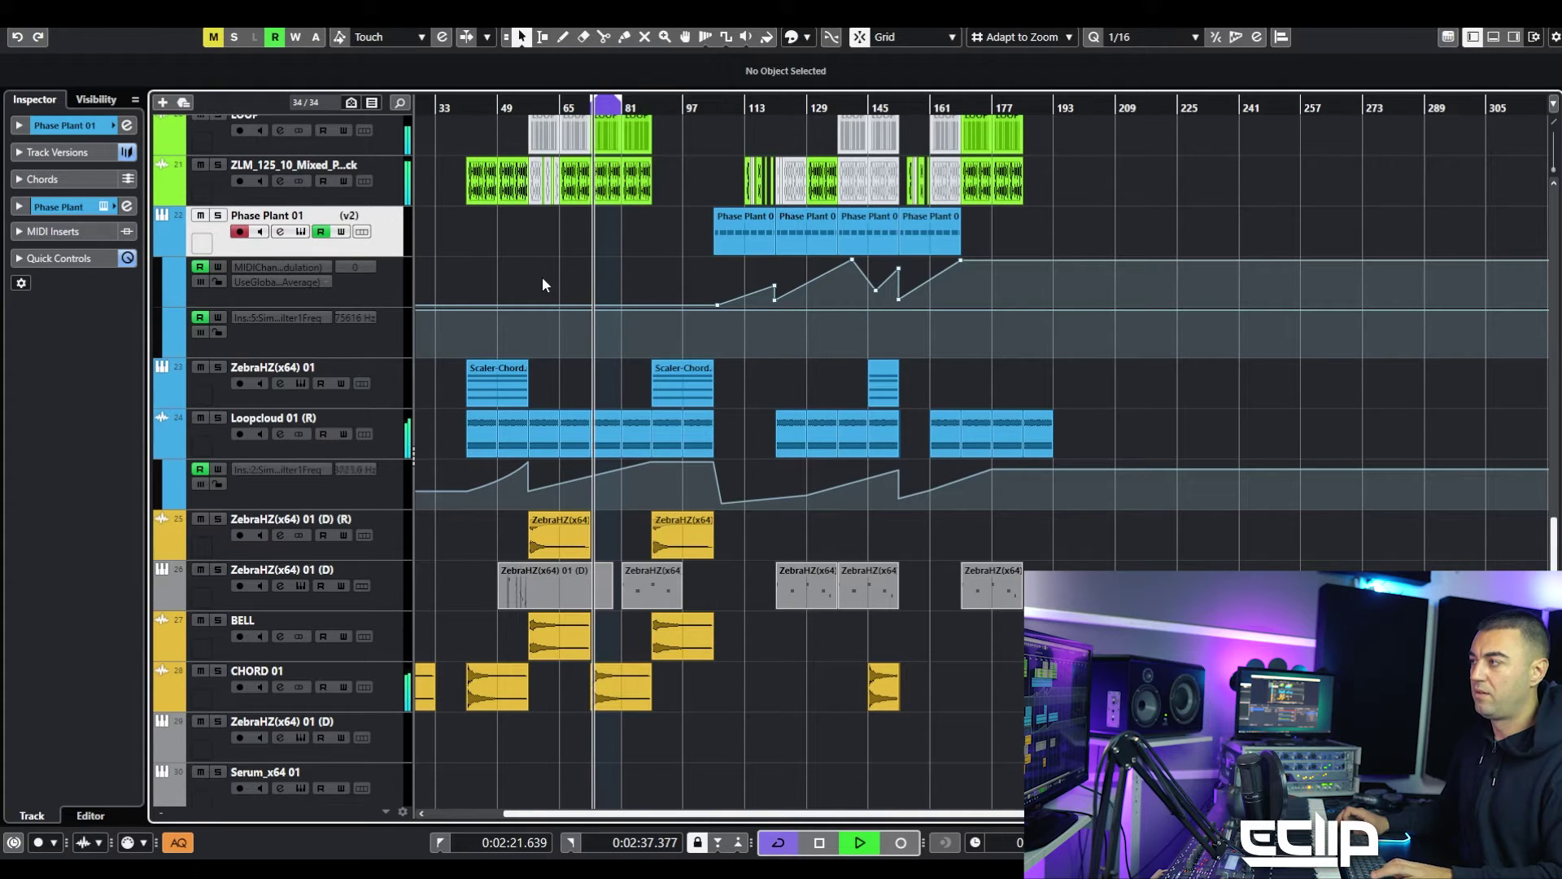
scroll(529, 257, "up", 10)
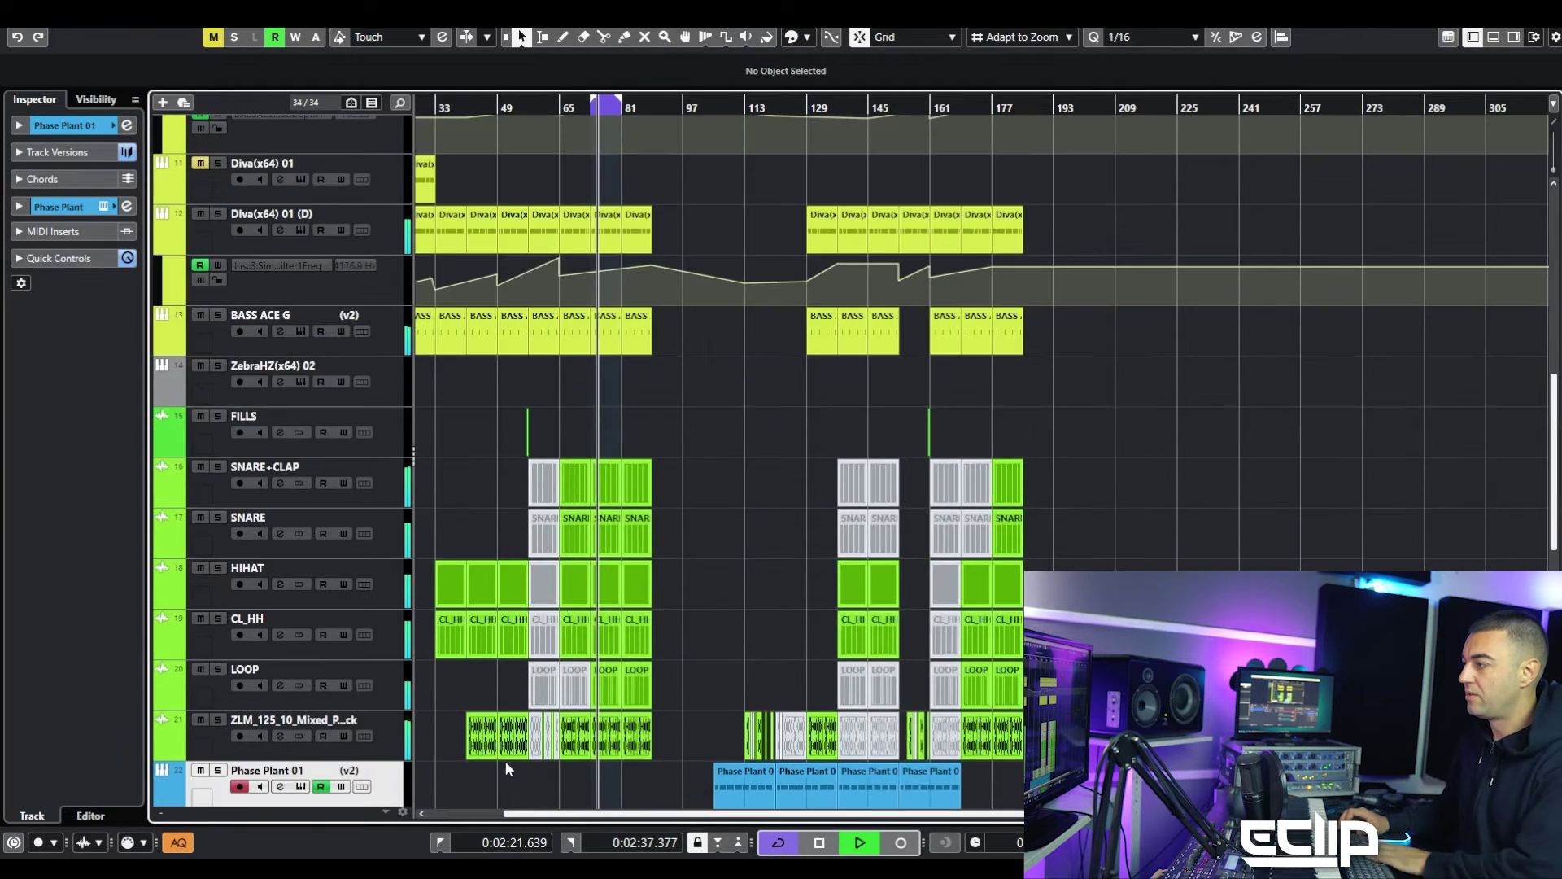
left_click(521, 747)
key("p")
key("KP_1")
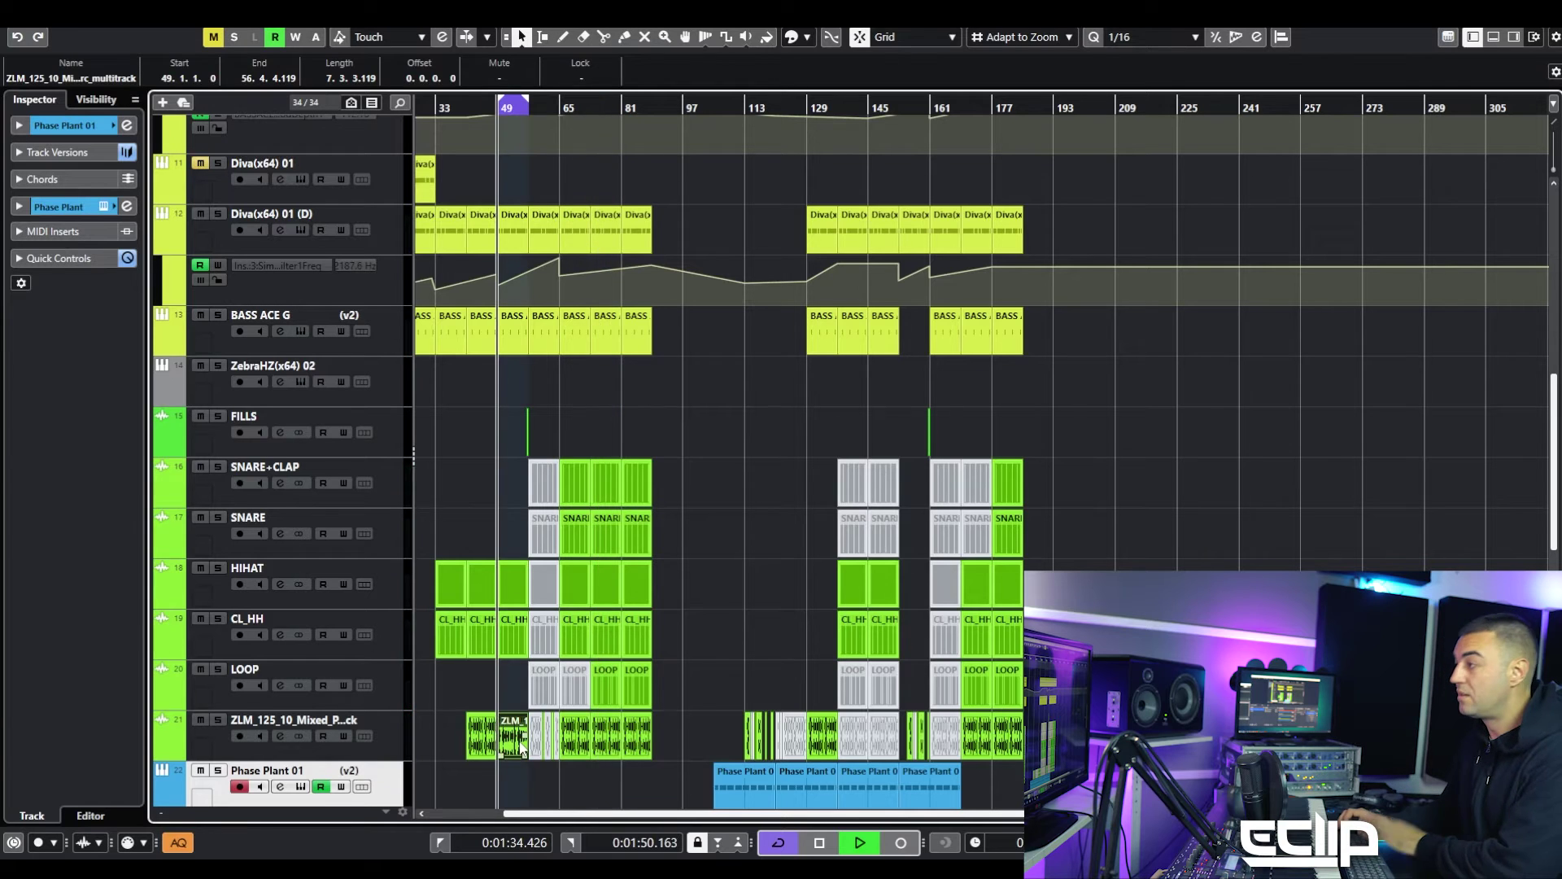
Step: Move the playback loop to the ZLM_125_10_Mixed clip that starts at bar 41
left_click(651, 379)
scroll(499, 433, "down", 1)
scroll(500, 432, "left", 2)
left_click(568, 681)
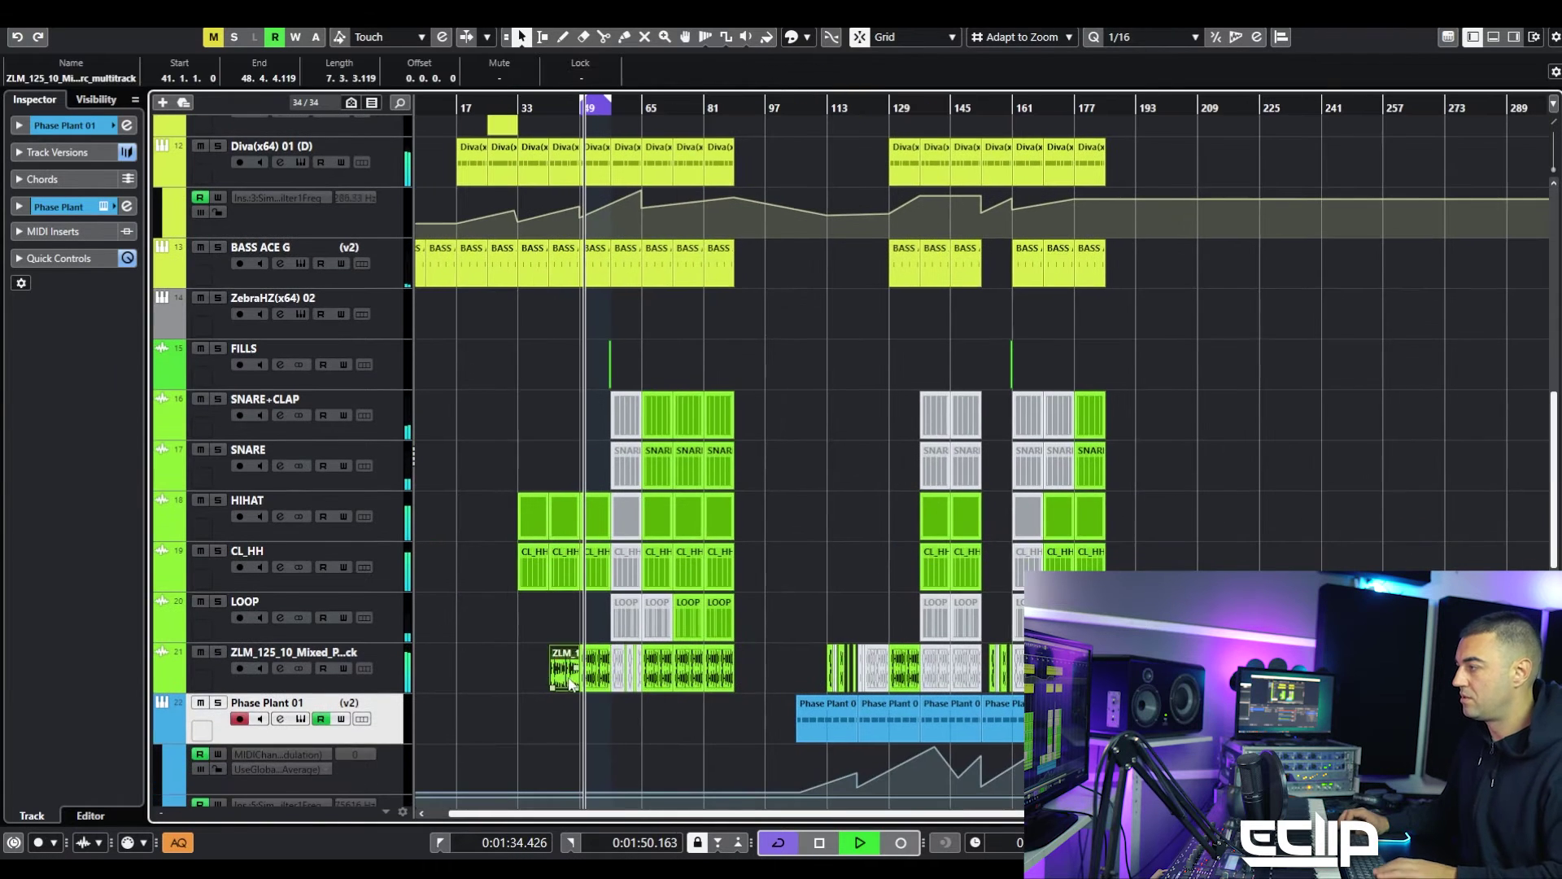
key("p")
key("KP_1")
Step: Set the loop range to the BASS ACE G clip from bar 33 to 41 and move playback to its start
left_click(524, 423)
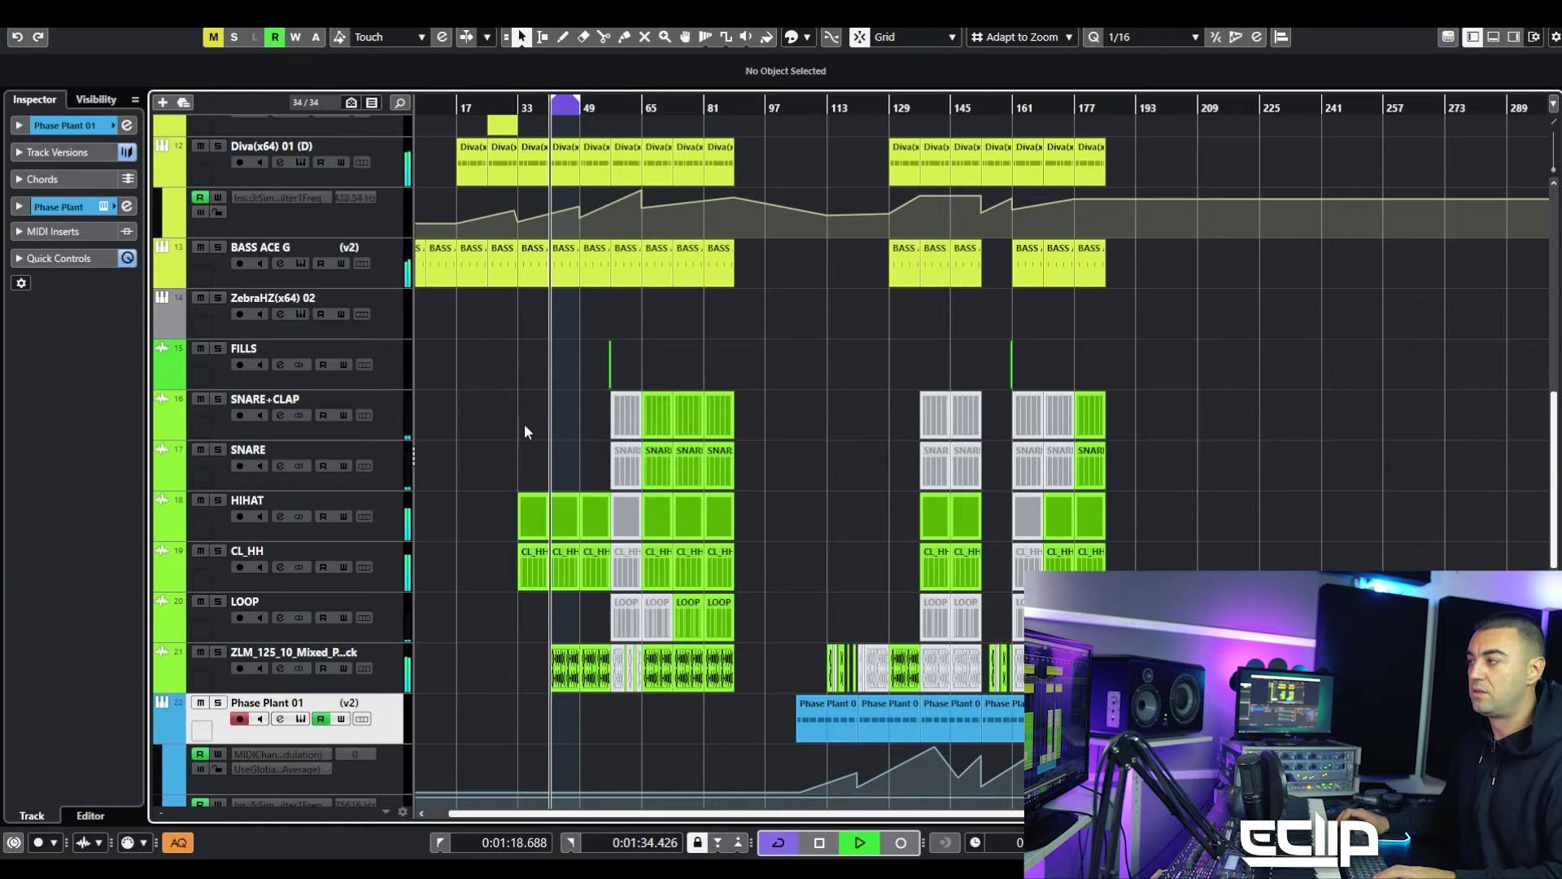
left_click(531, 272)
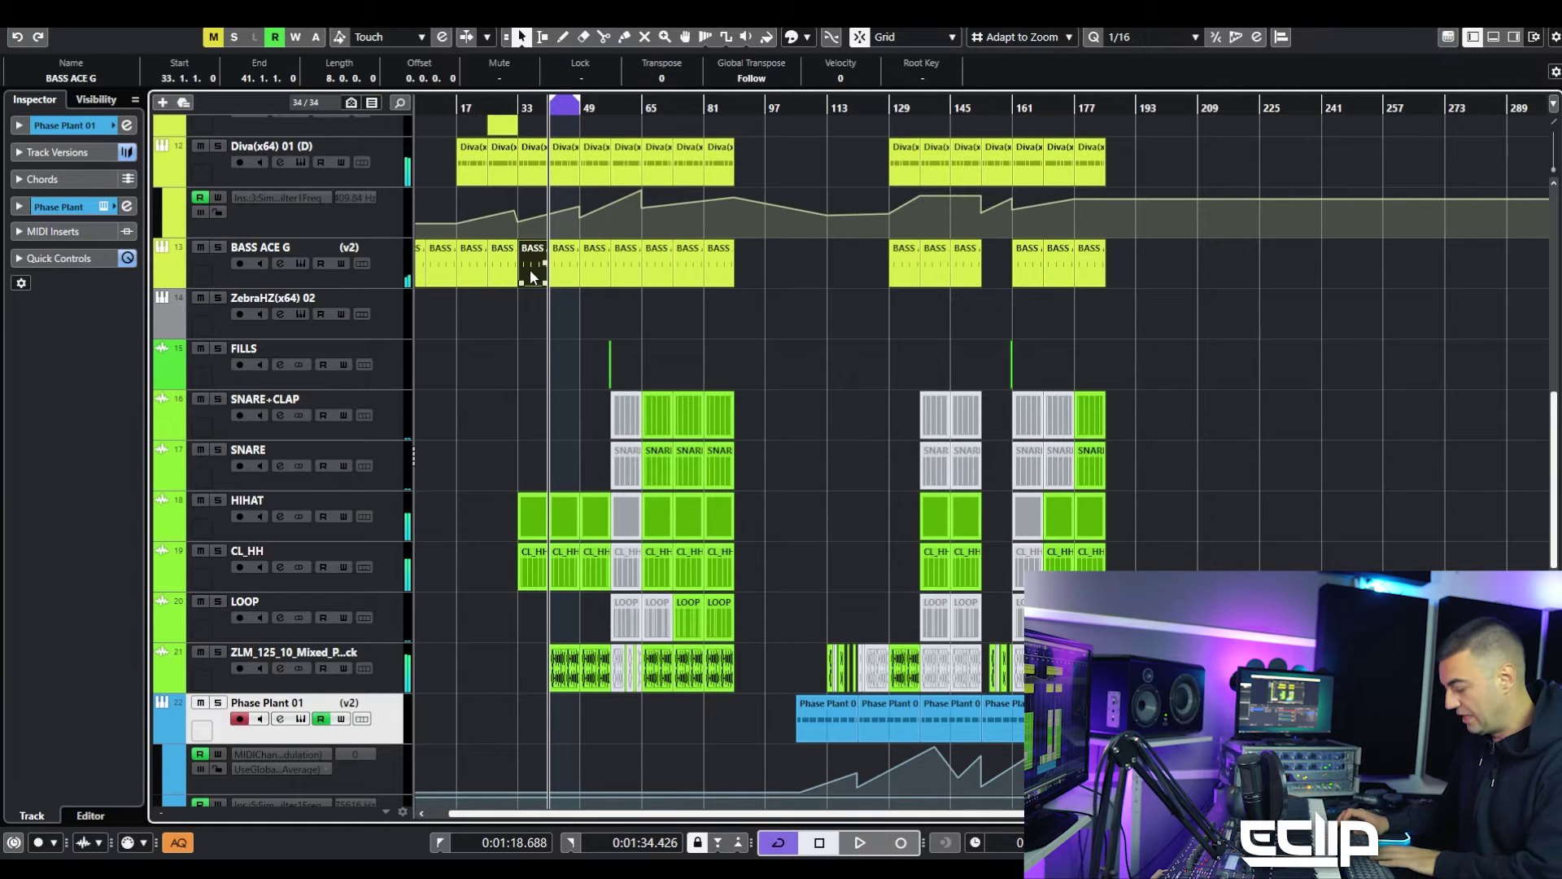
key("p")
key("KP_1")
left_click(588, 320)
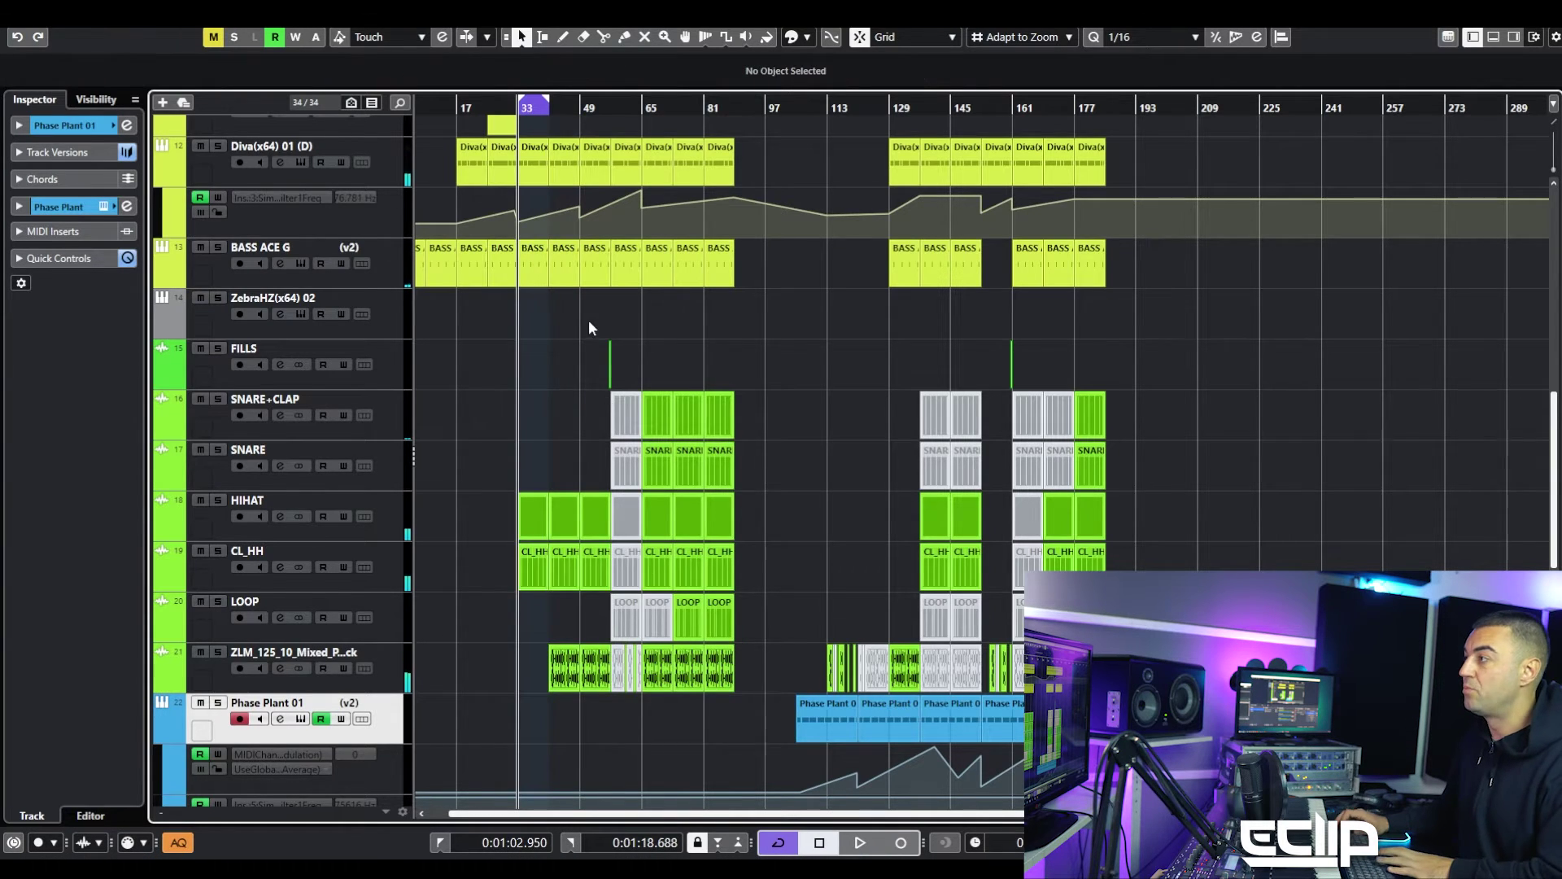
Step: Play the looped section briefly, reopen MediaBay, and select the PSY SEQ 01 MIDI loop
scroll(579, 348, "up", 5)
key("space")
scroll(604, 407, "down", 8)
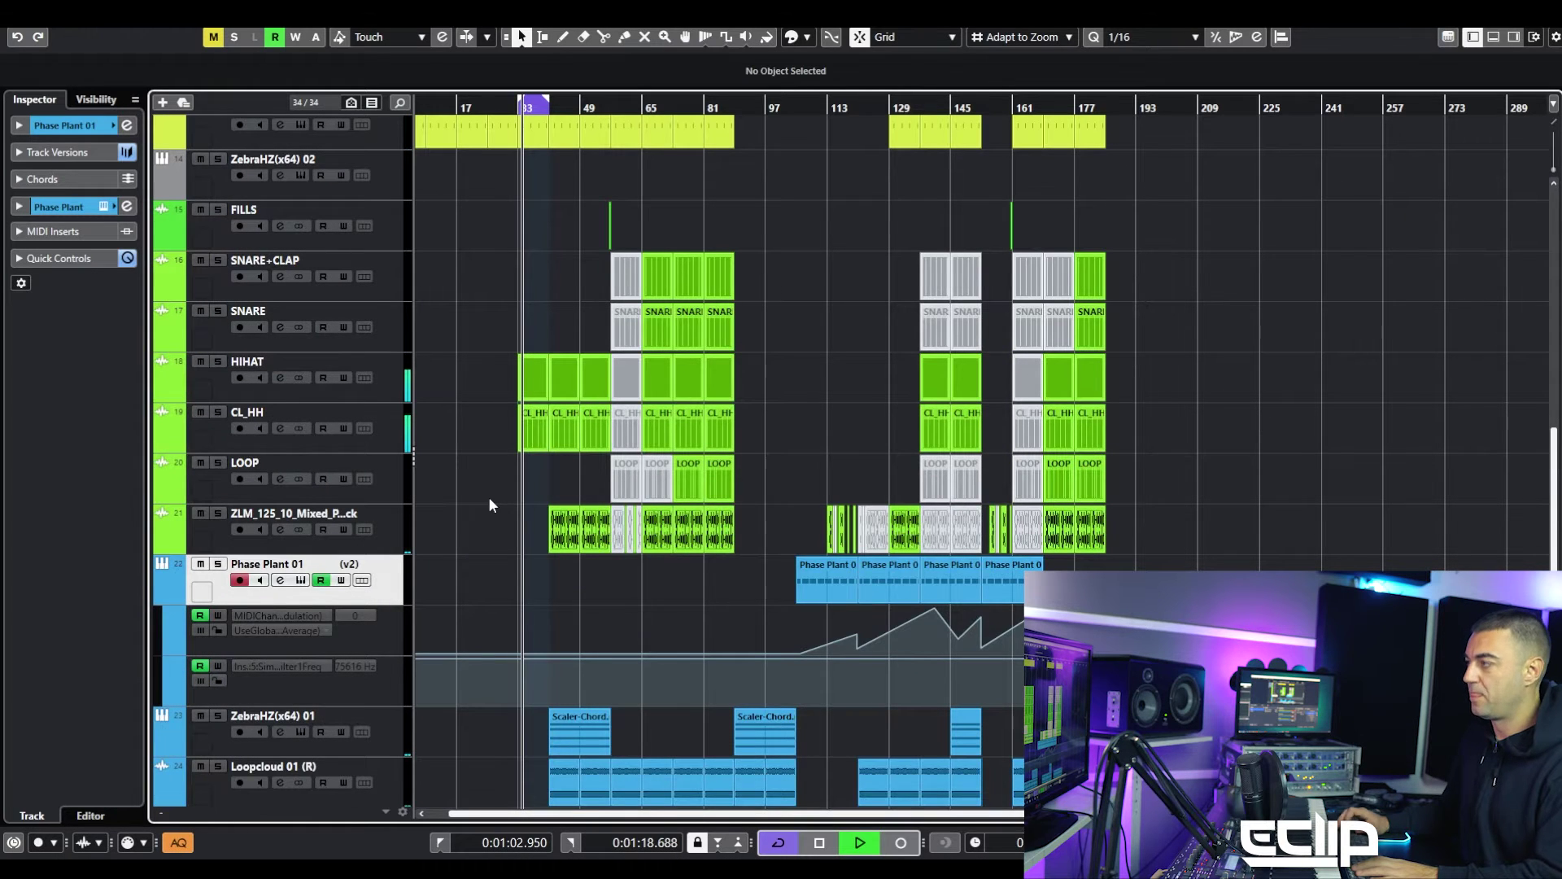
scroll(488, 501, "down", 8)
key("F5")
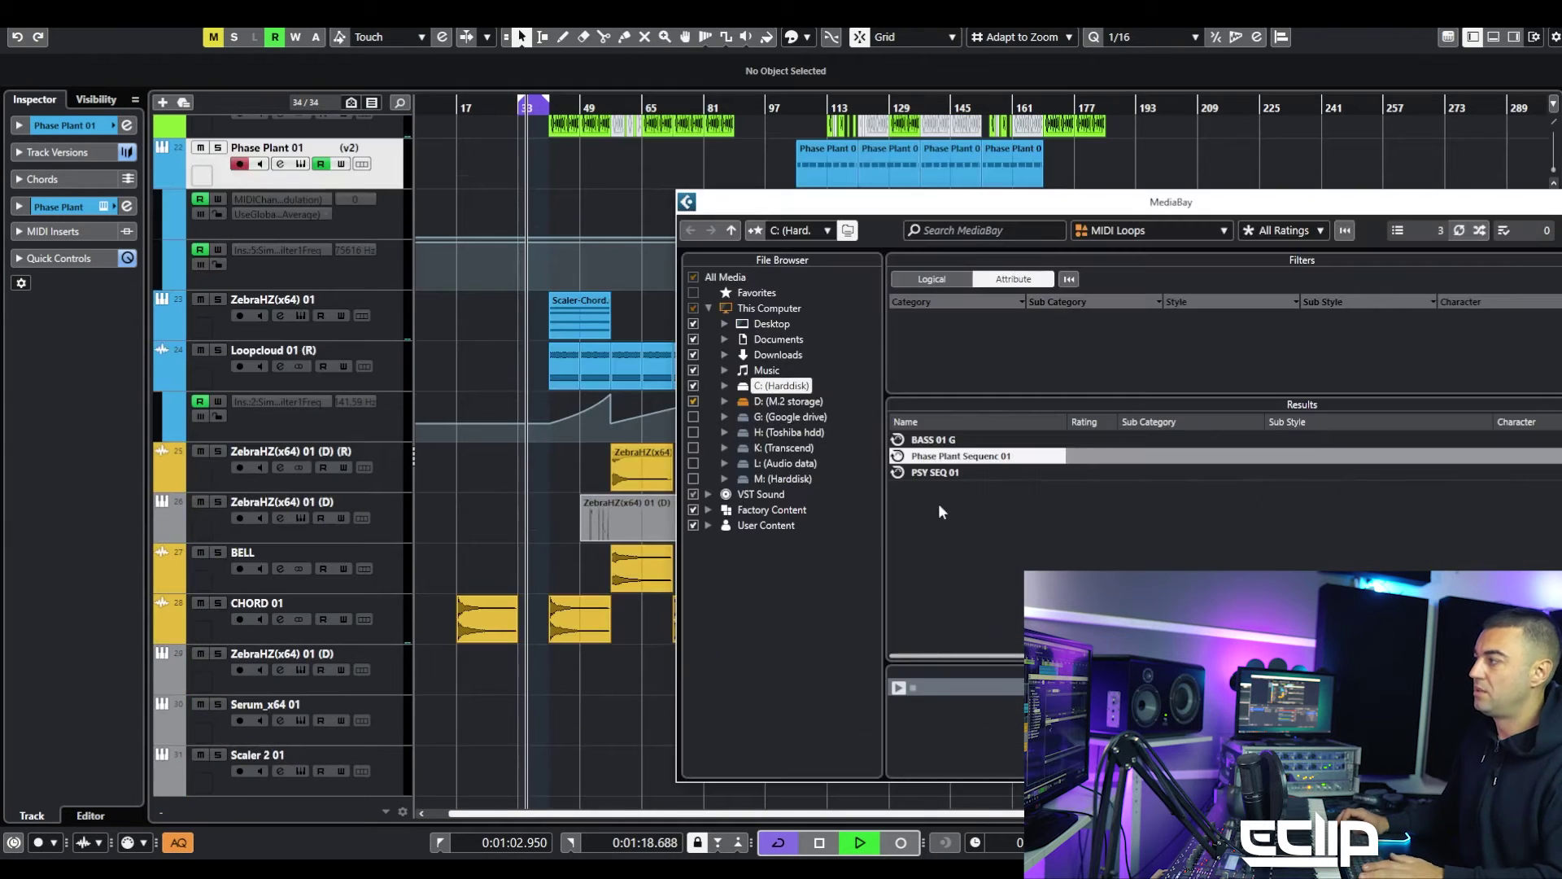
key("space")
left_click(930, 473)
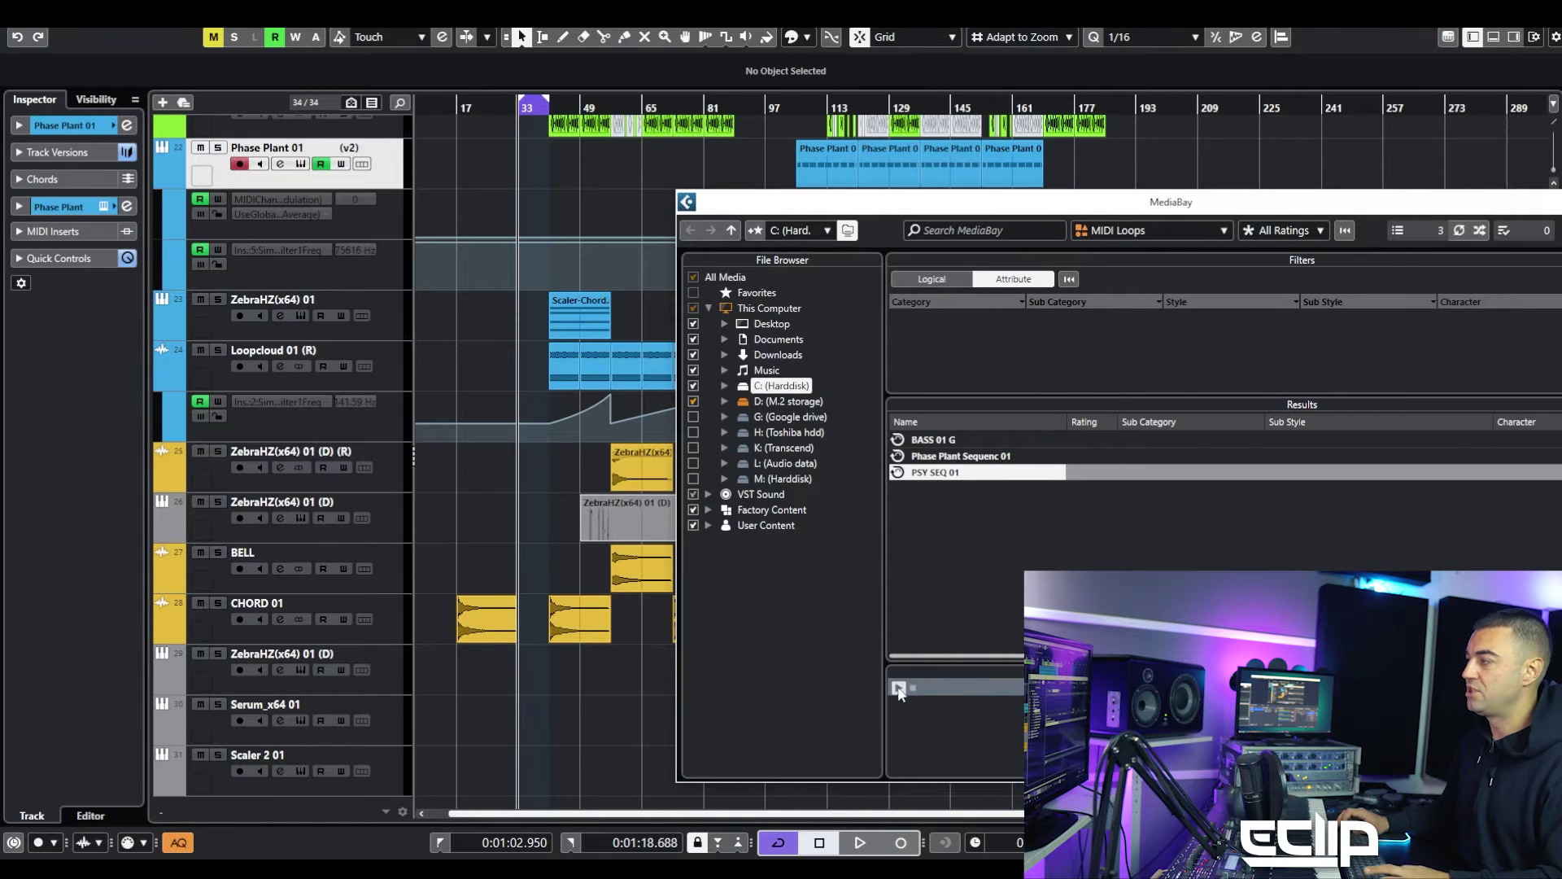
Step: Close MediaBay and play the looped section from bar 33
key("F5")
key("space")
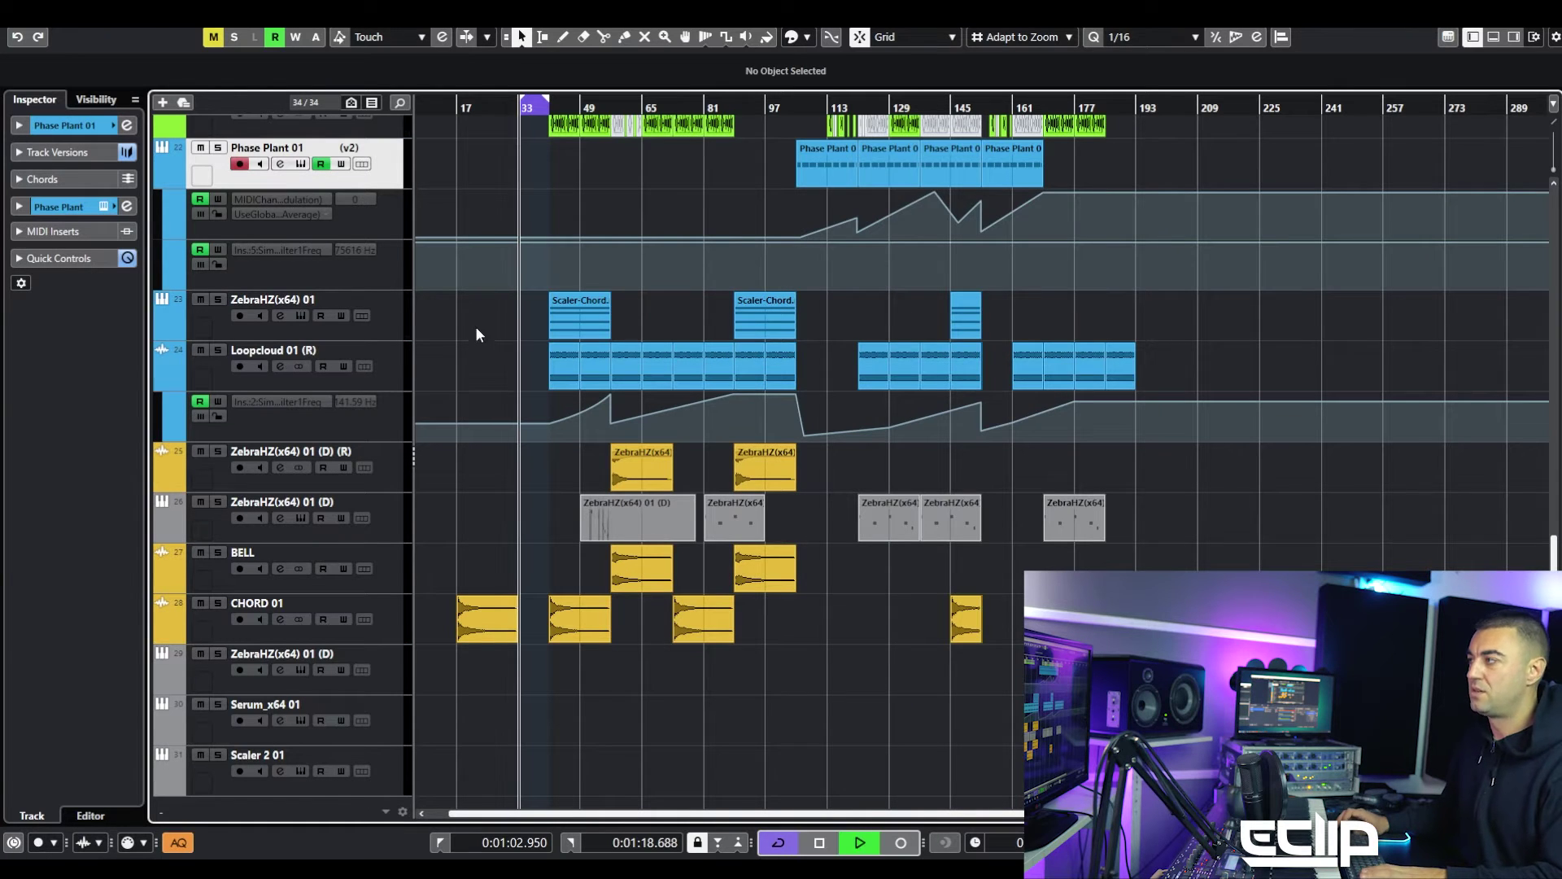
scroll(480, 212, "up", 3)
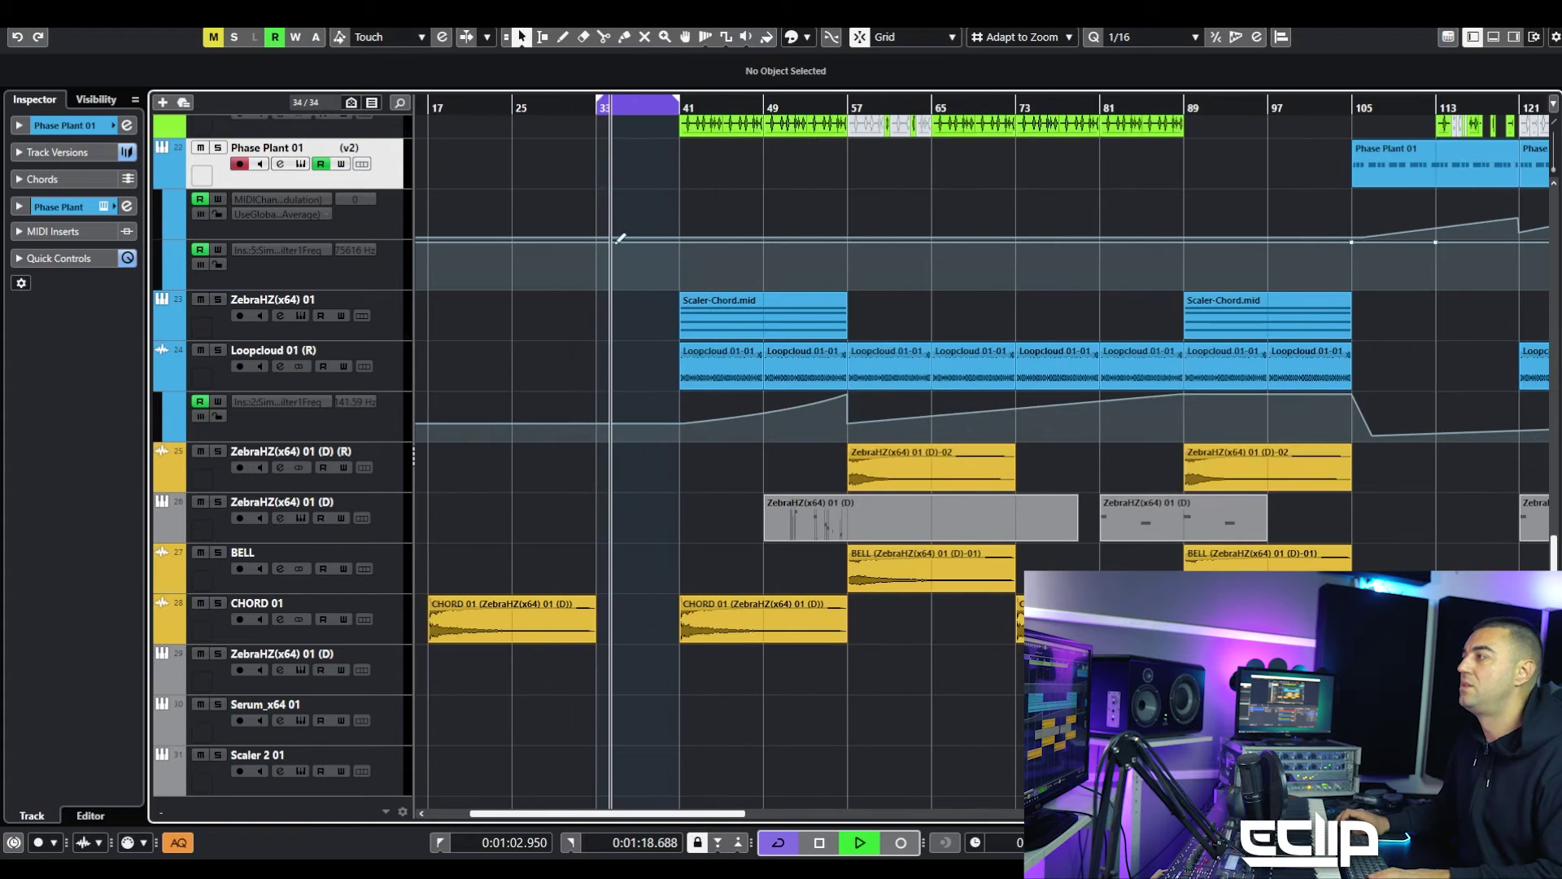
Step: Reopen MediaBay, stop playback, and add the PSY SEQ 01 loop at bar 33 as a new track below Scaler 2 01
key("F5")
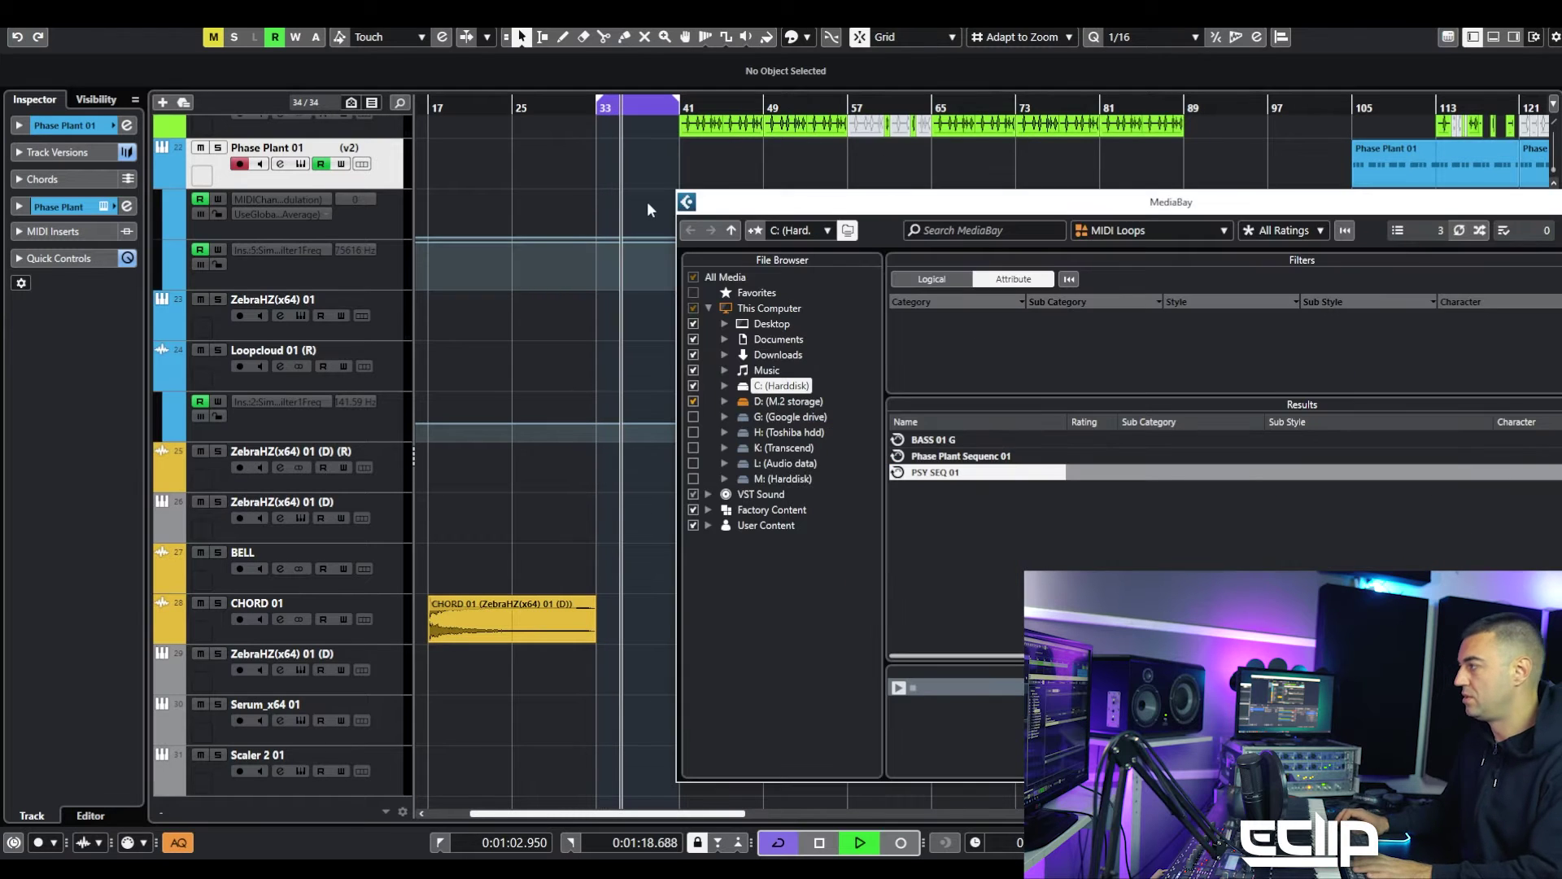
left_click_drag(1062, 206, 1213, 114)
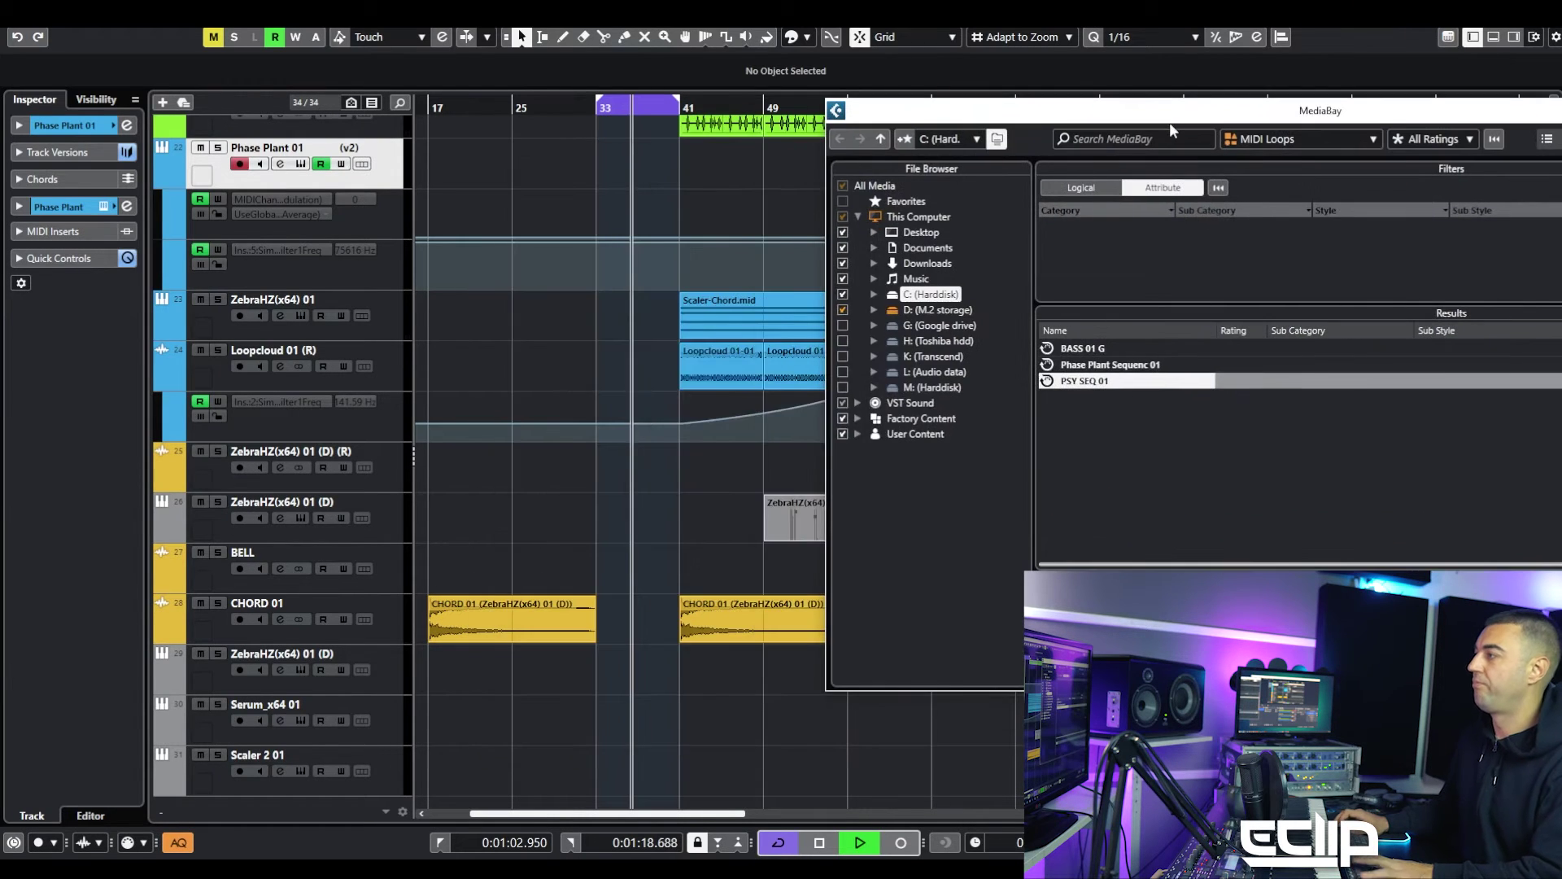
key("space")
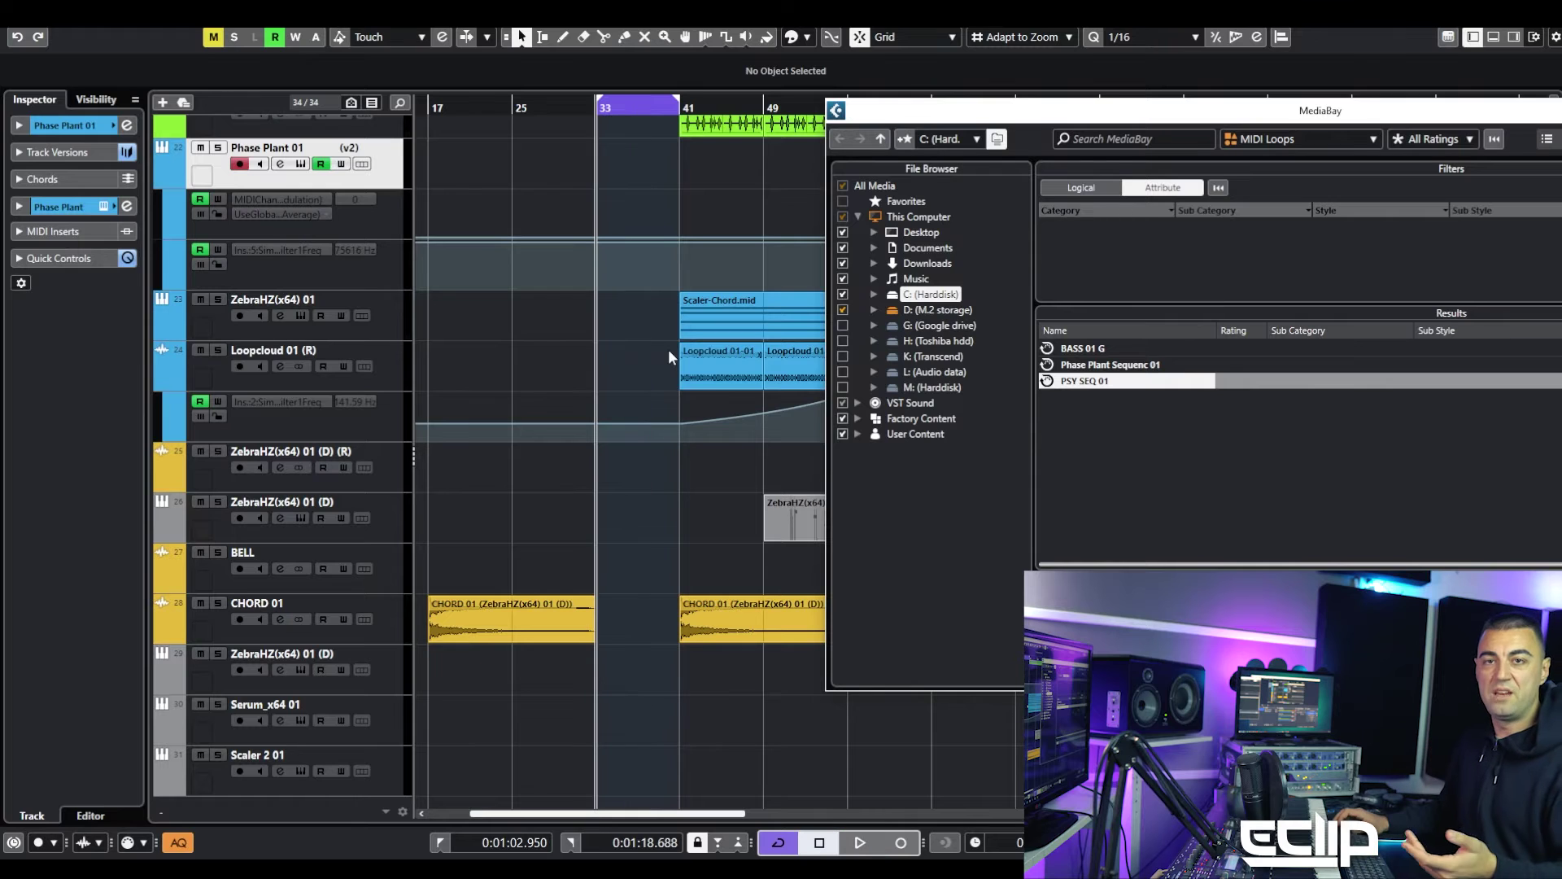
scroll(569, 561, "down", 1)
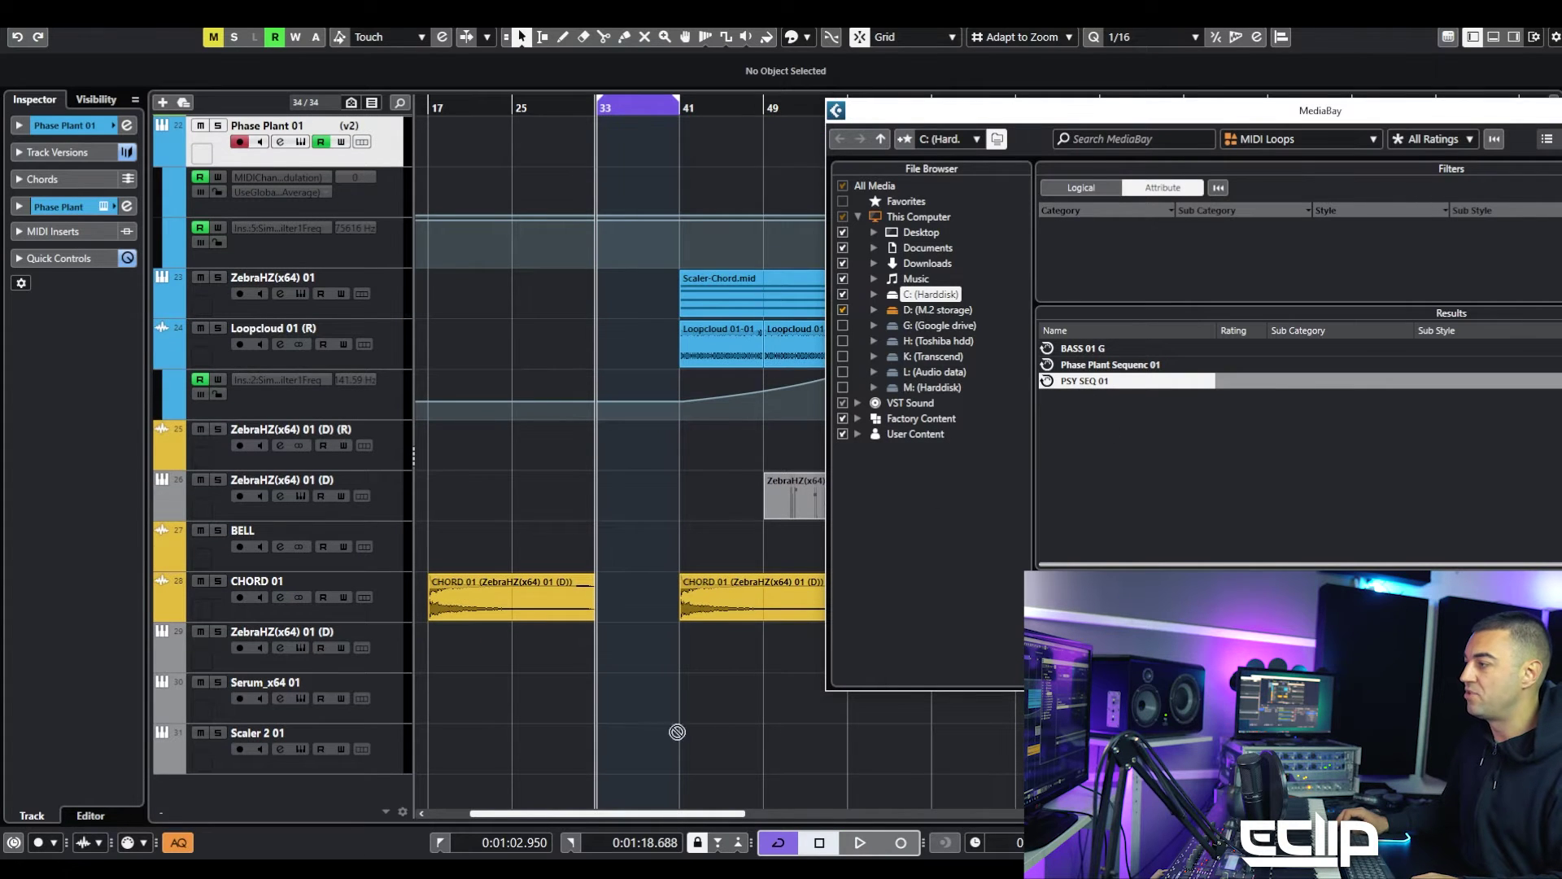
key("F5")
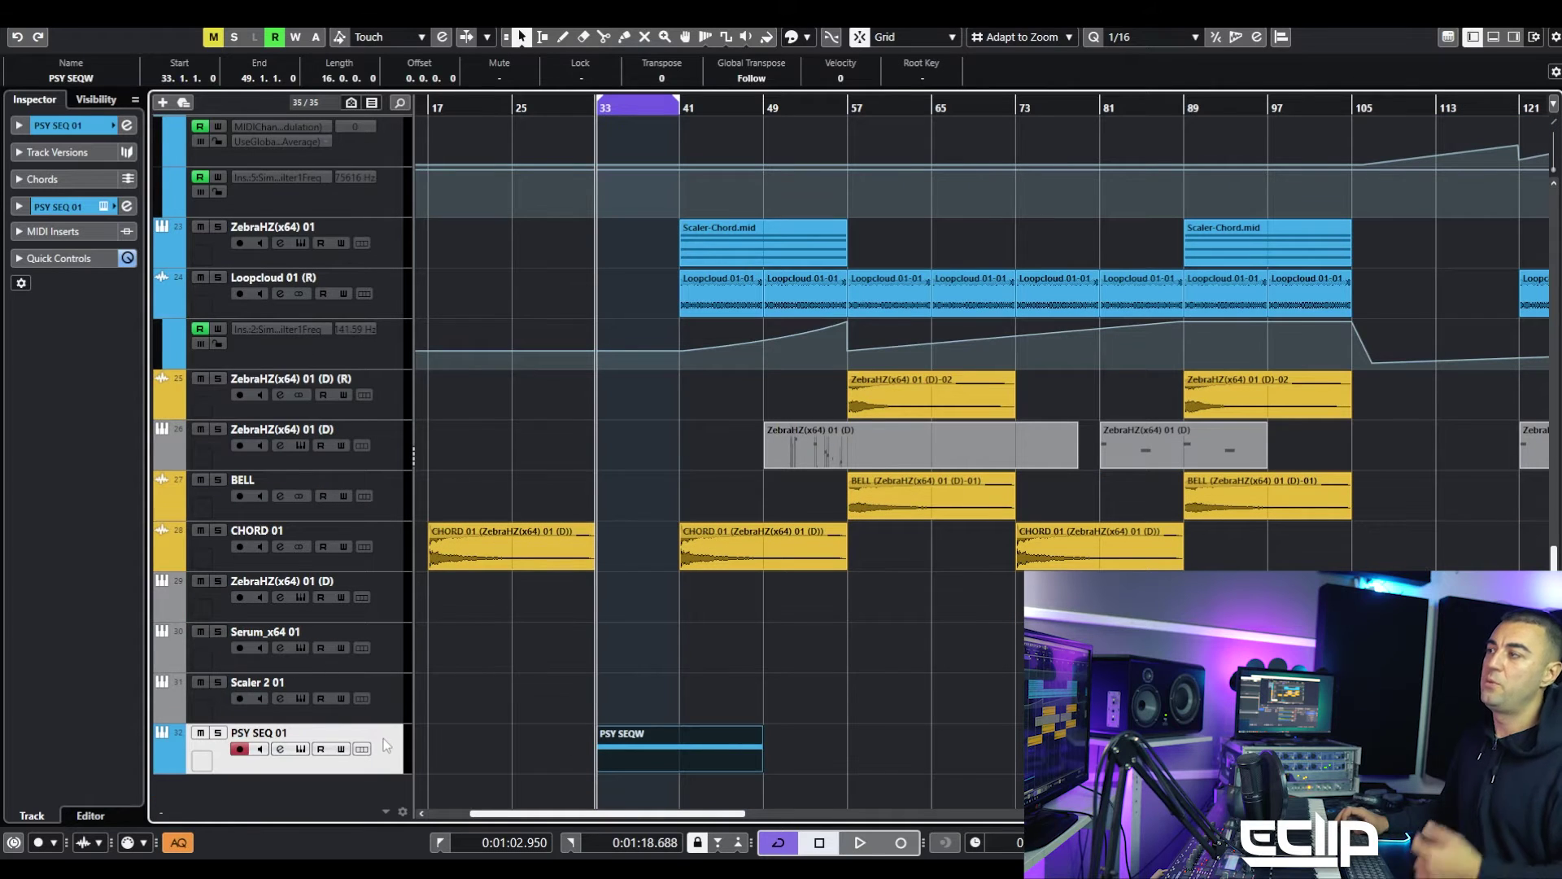
Step: Examine the audio insert effects loaded on the PSY SEQ 01 track and deselect its clip
left_click(20, 206)
left_click(77, 259)
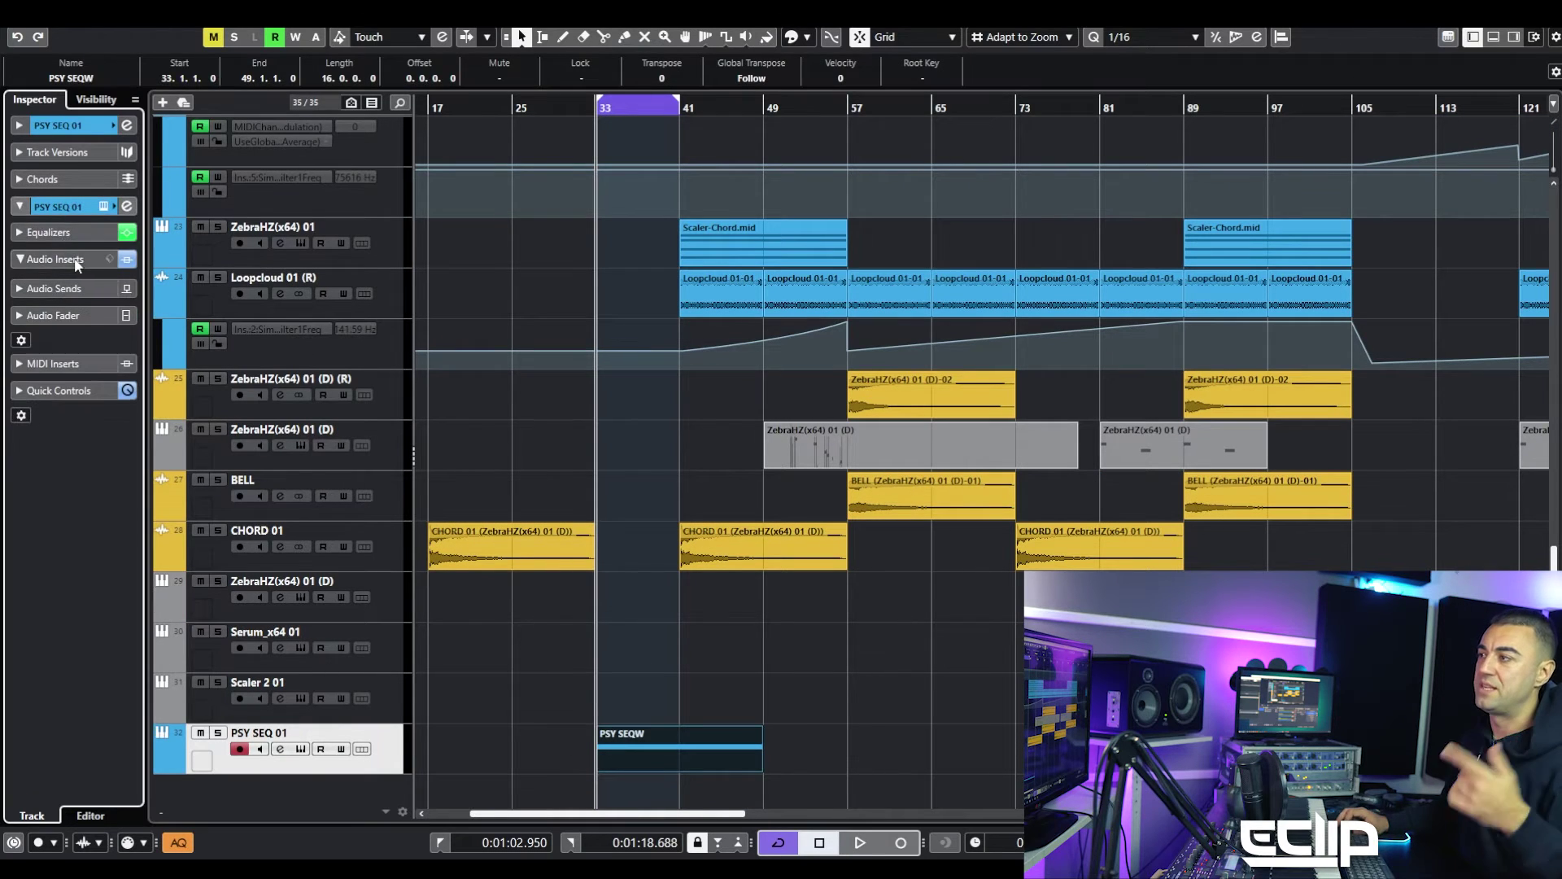
left_click(521, 679)
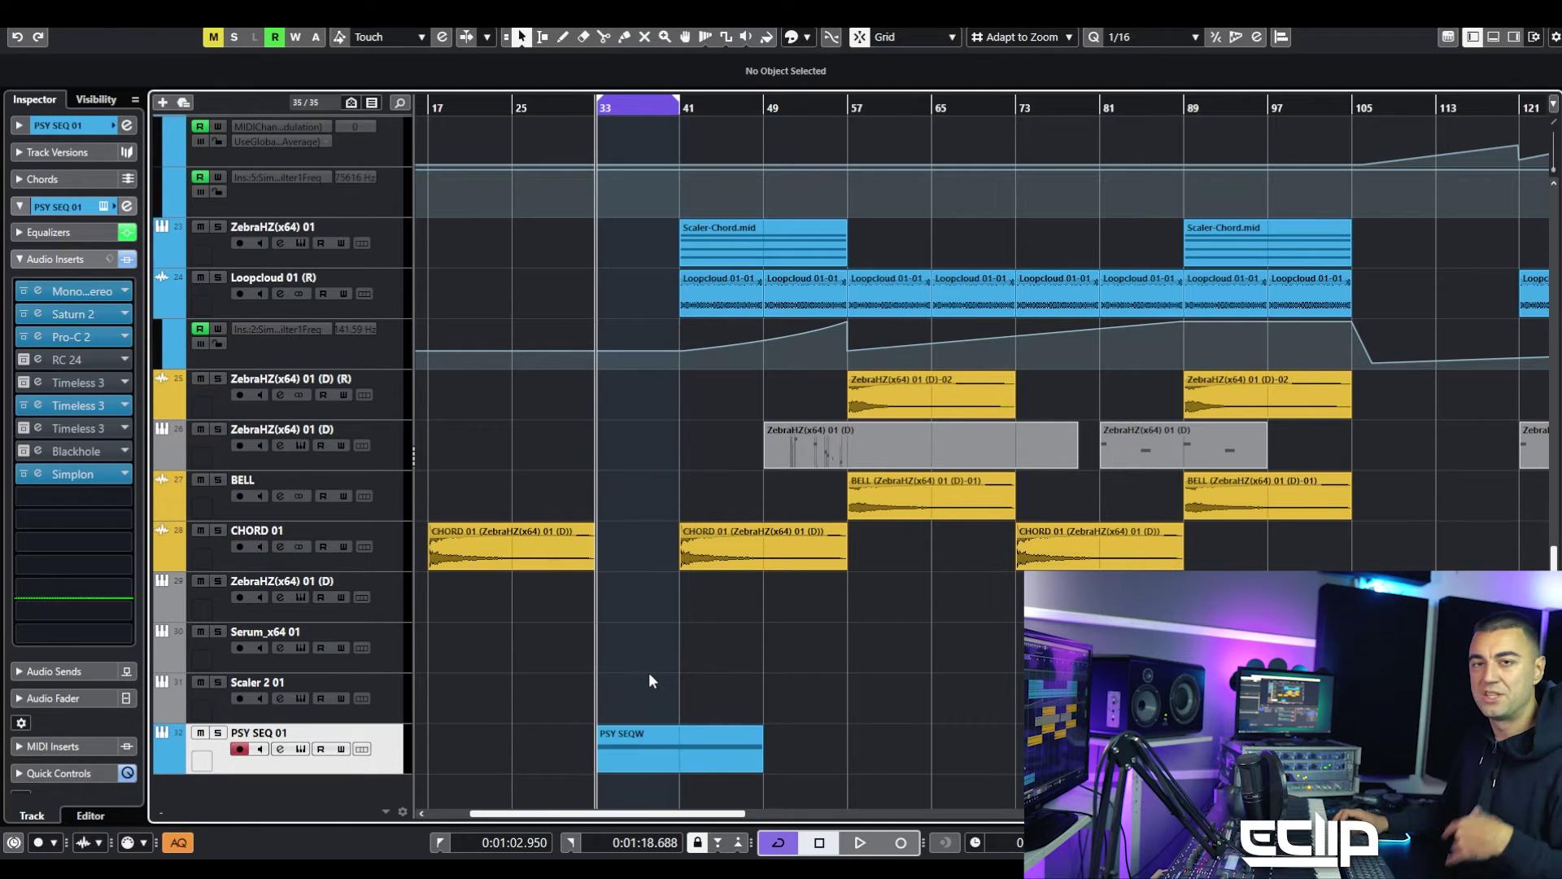
Step: Delete the PSY SEQW clip and remove the PSY SEQ 01 track from the project
left_click(651, 746)
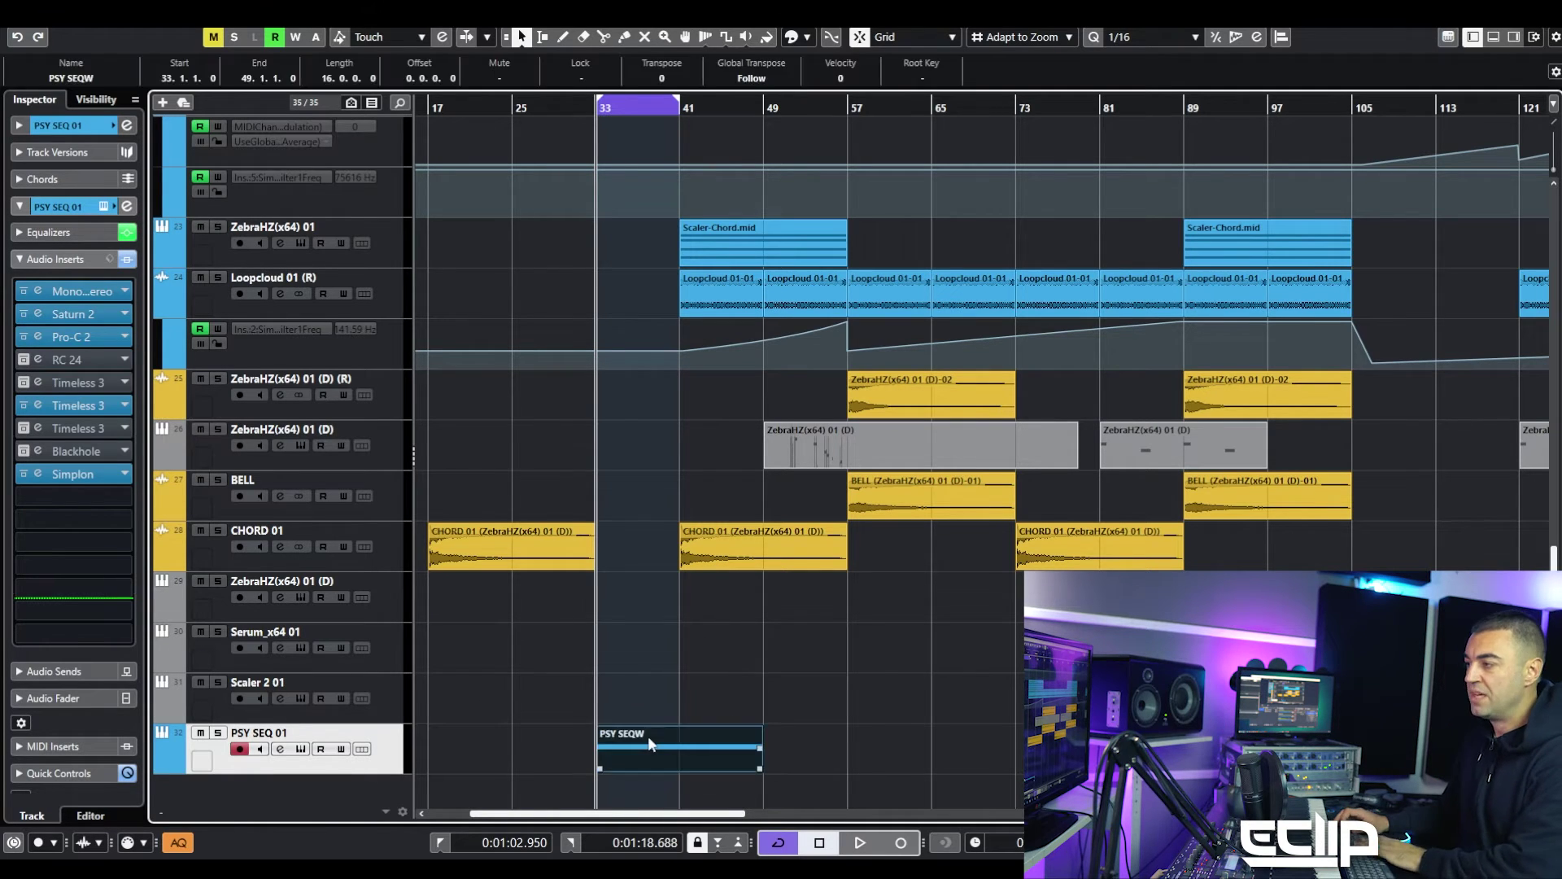
key("Delete")
key("Delete")
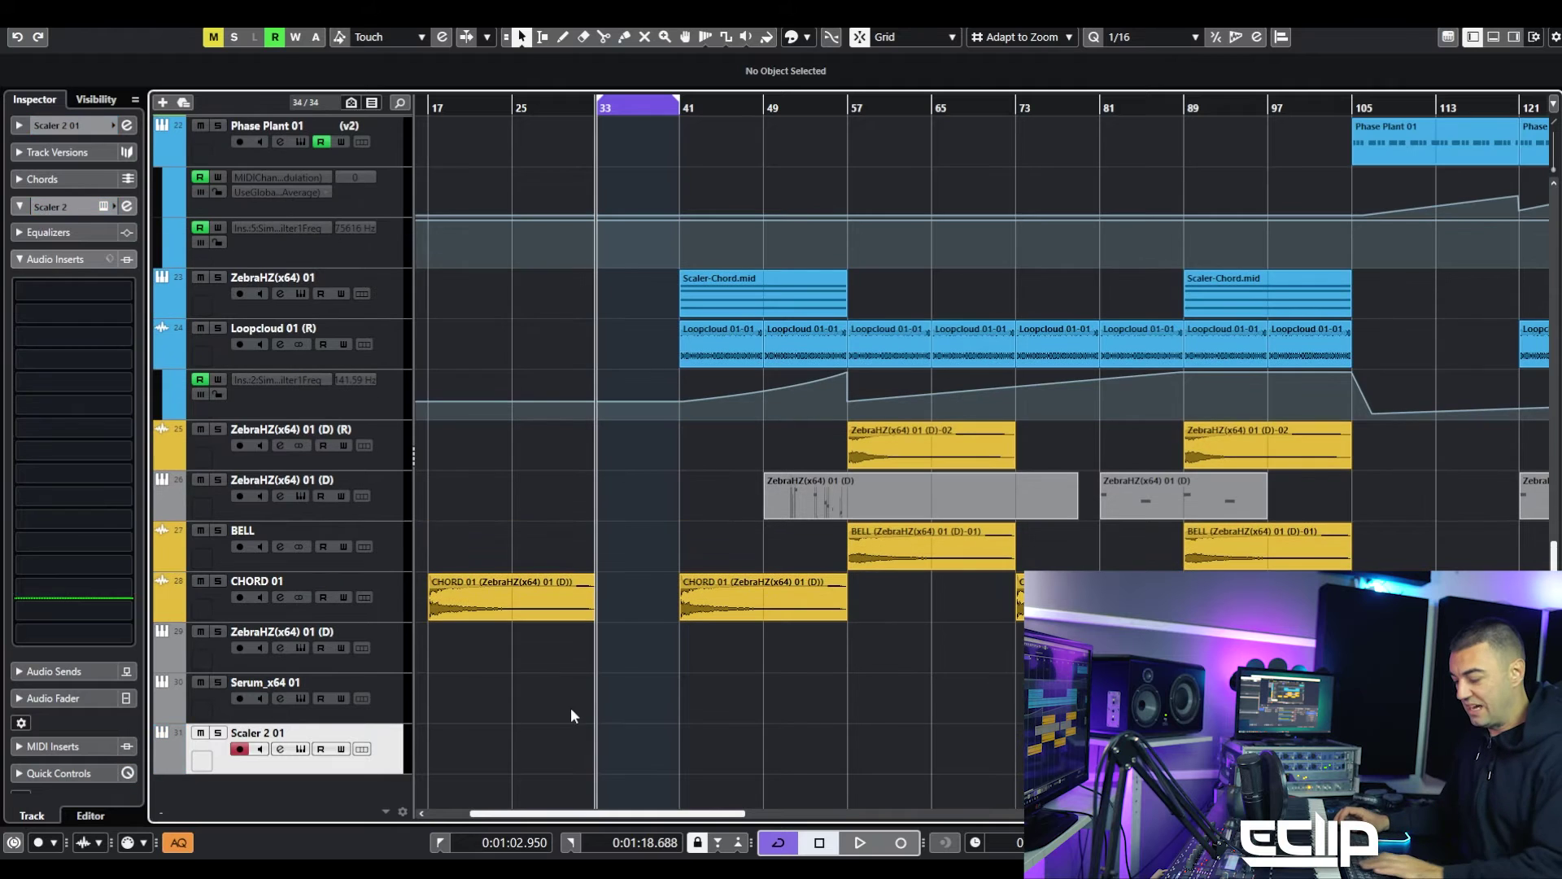
Step: Preview the Phase Plant Sequenc 01 MIDI loop in MediaBay, stop the preview, and close MediaBay
key("F5")
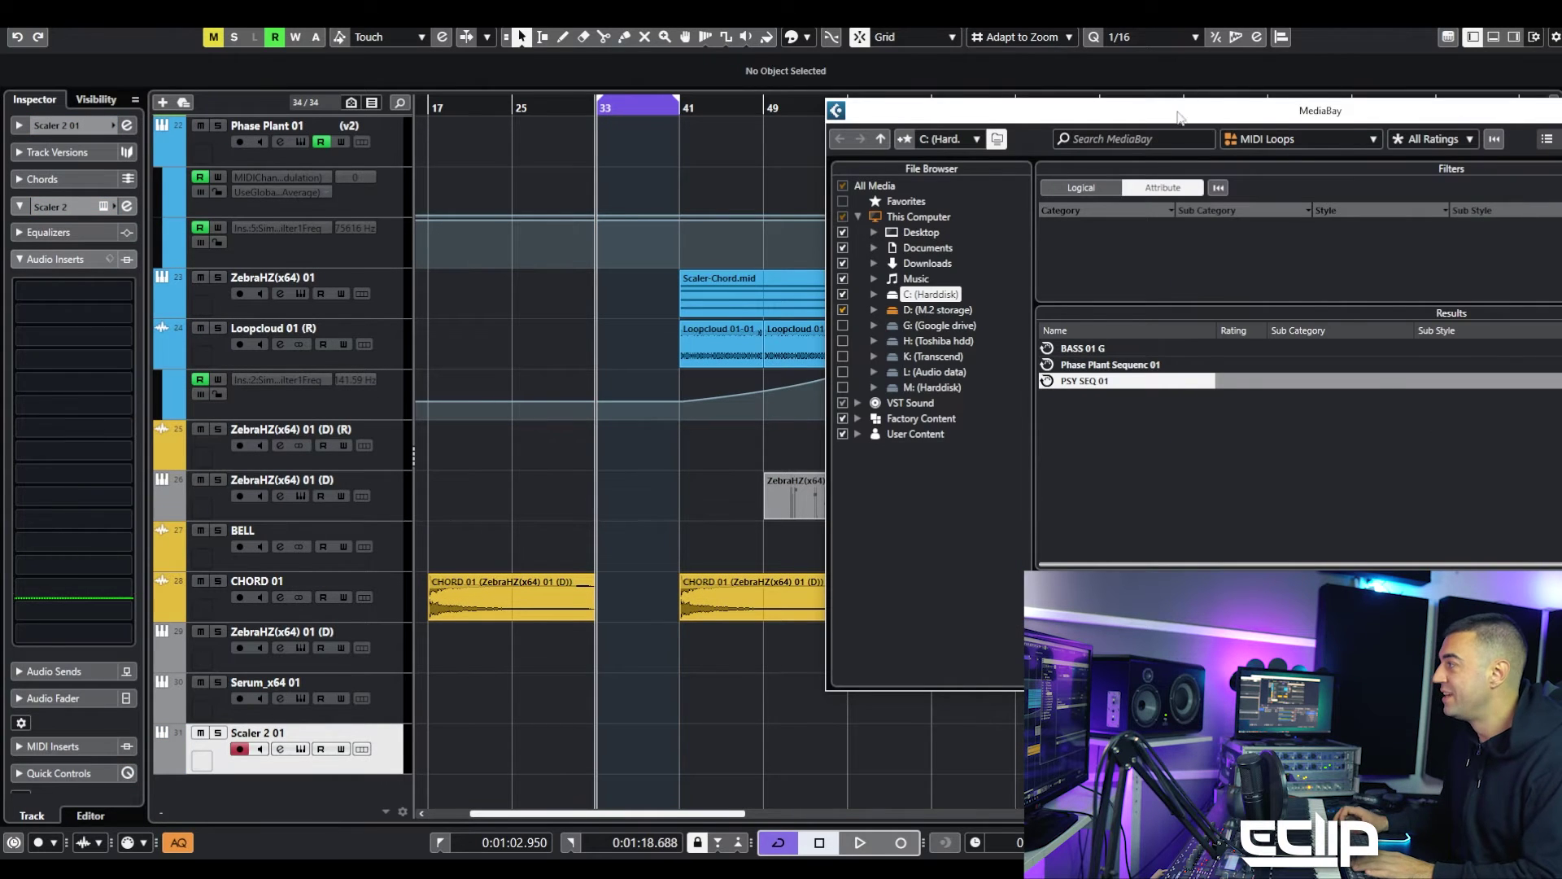
left_click_drag(1180, 114, 686, 94)
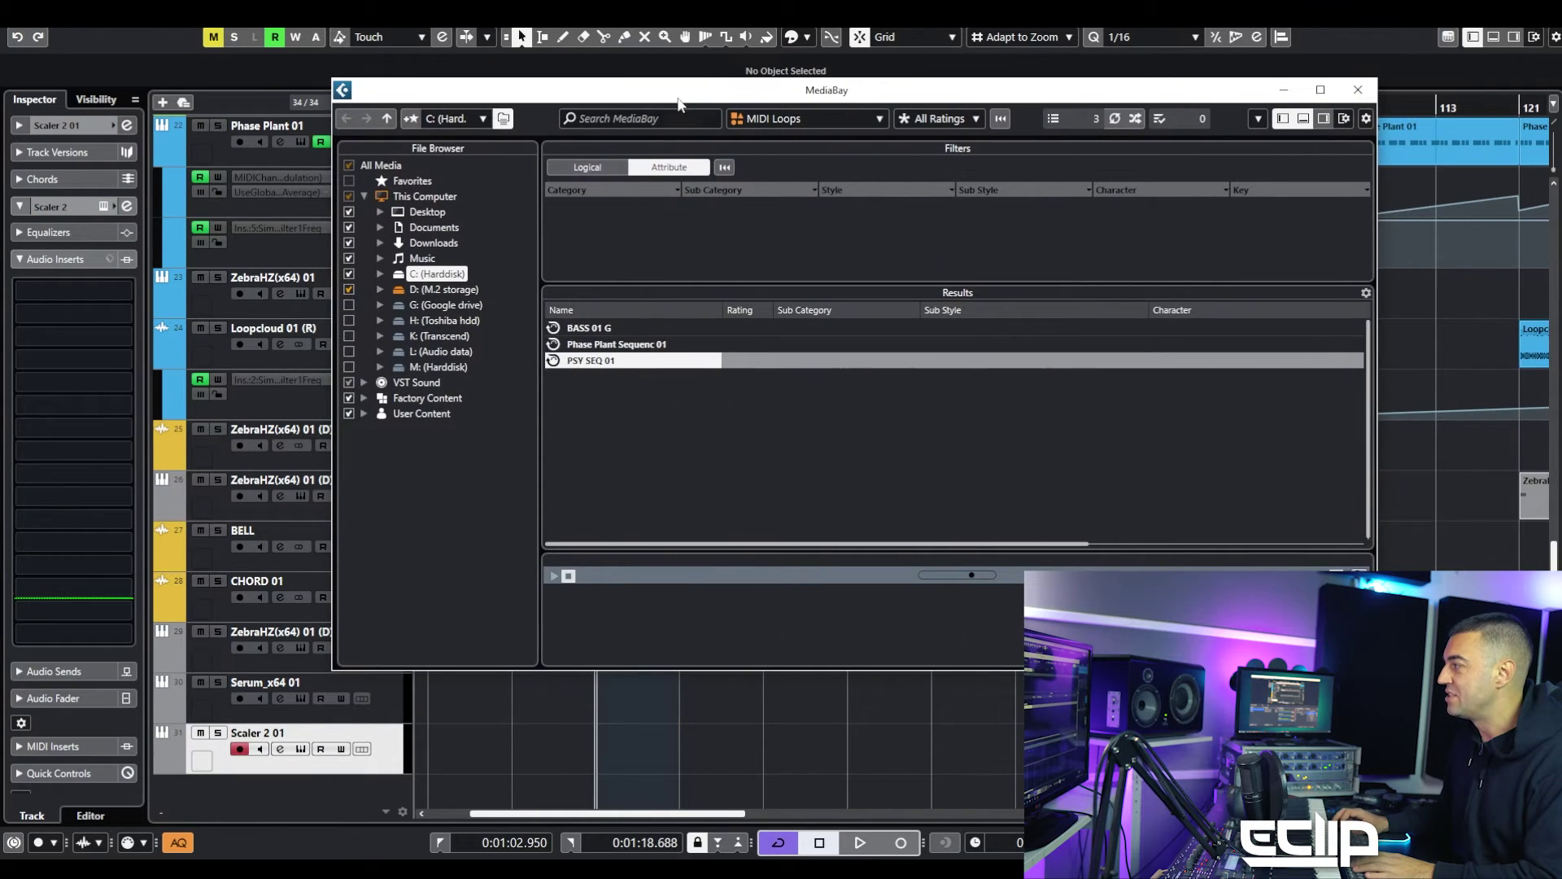
left_click(608, 345)
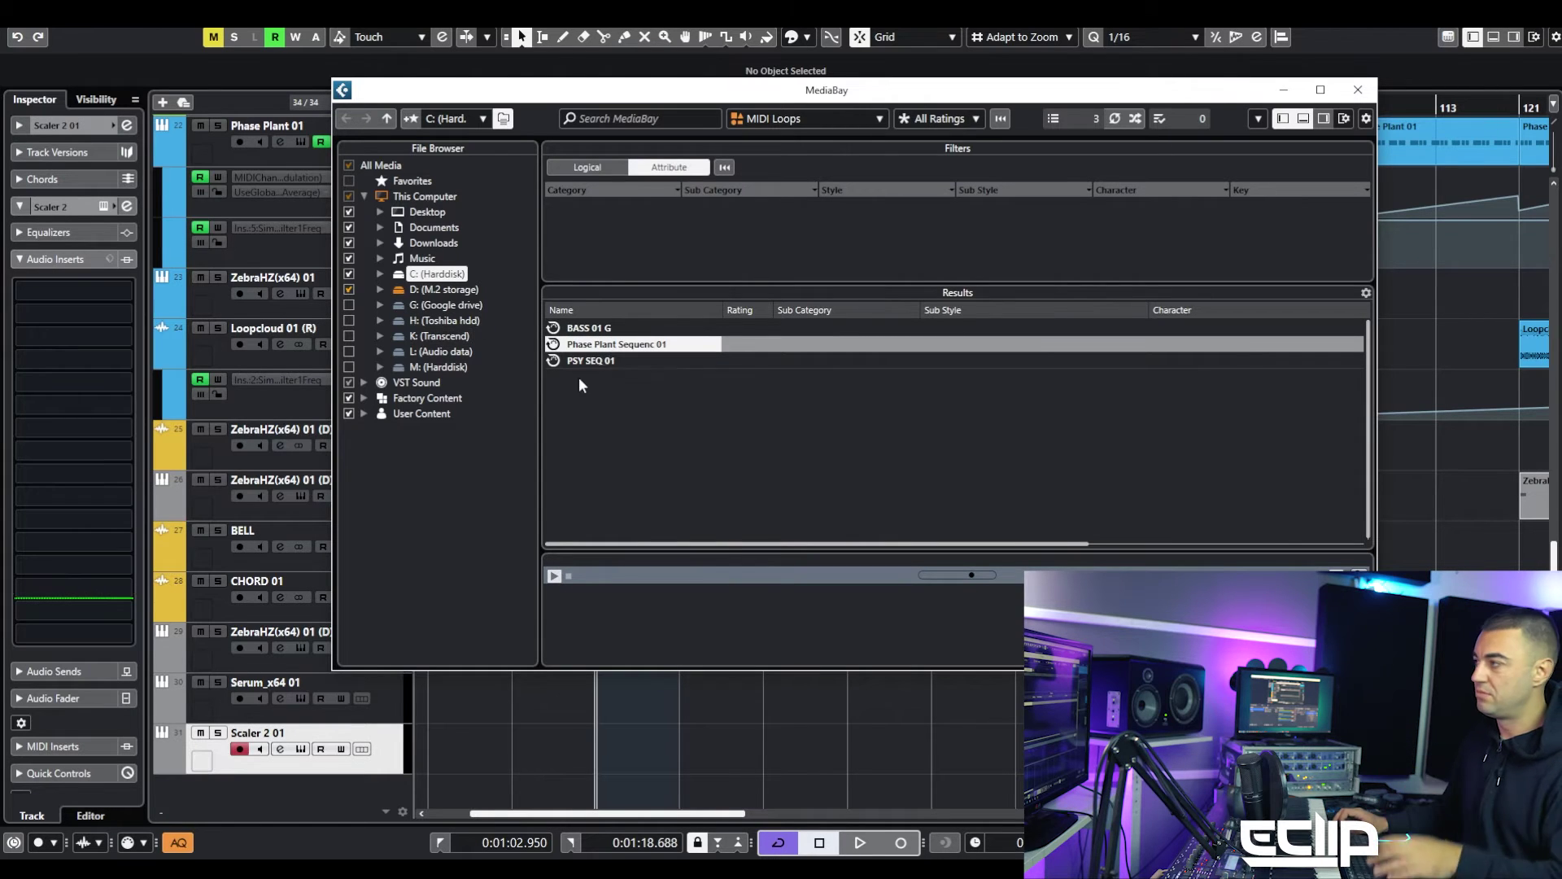
left_click(569, 574)
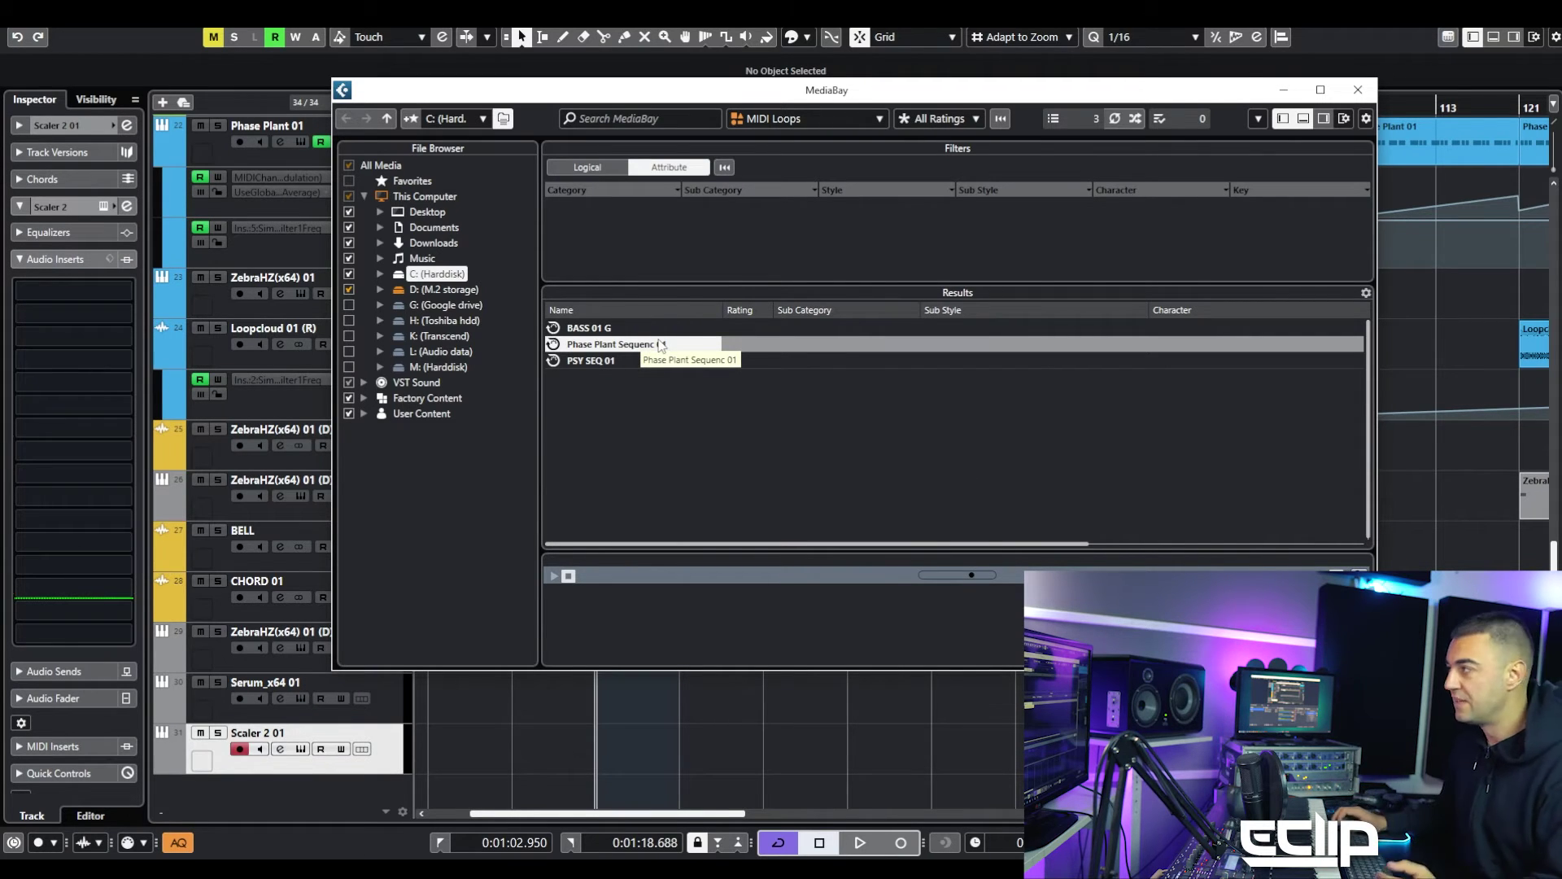
left_click(1360, 88)
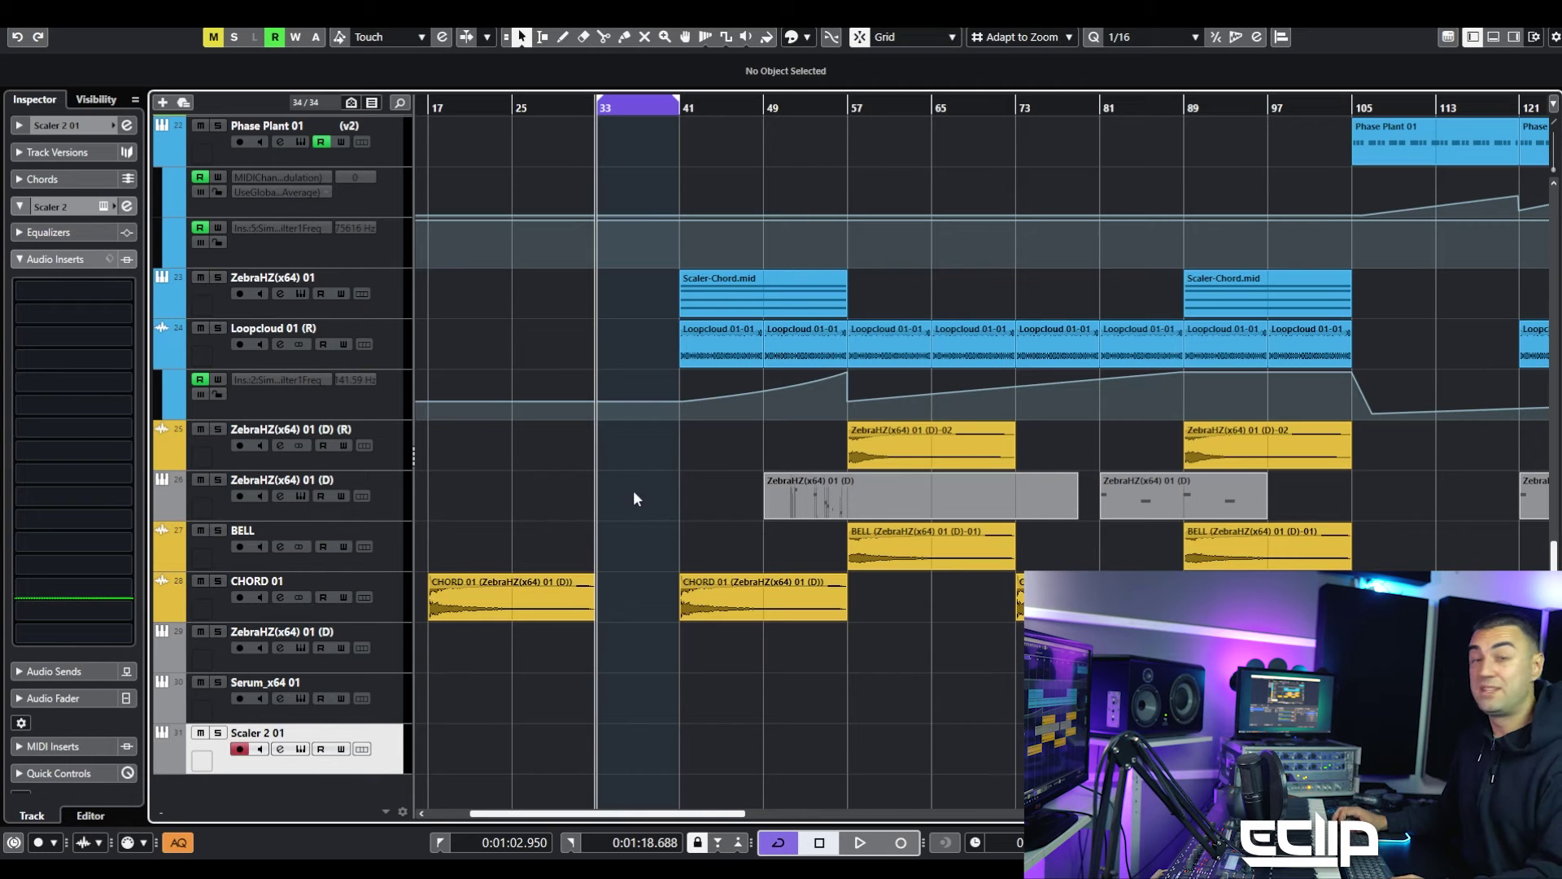
Step: Select everything in the project, show more of the arrangement, and clear the selection
key("ctrl+a")
key("g")
key("g")
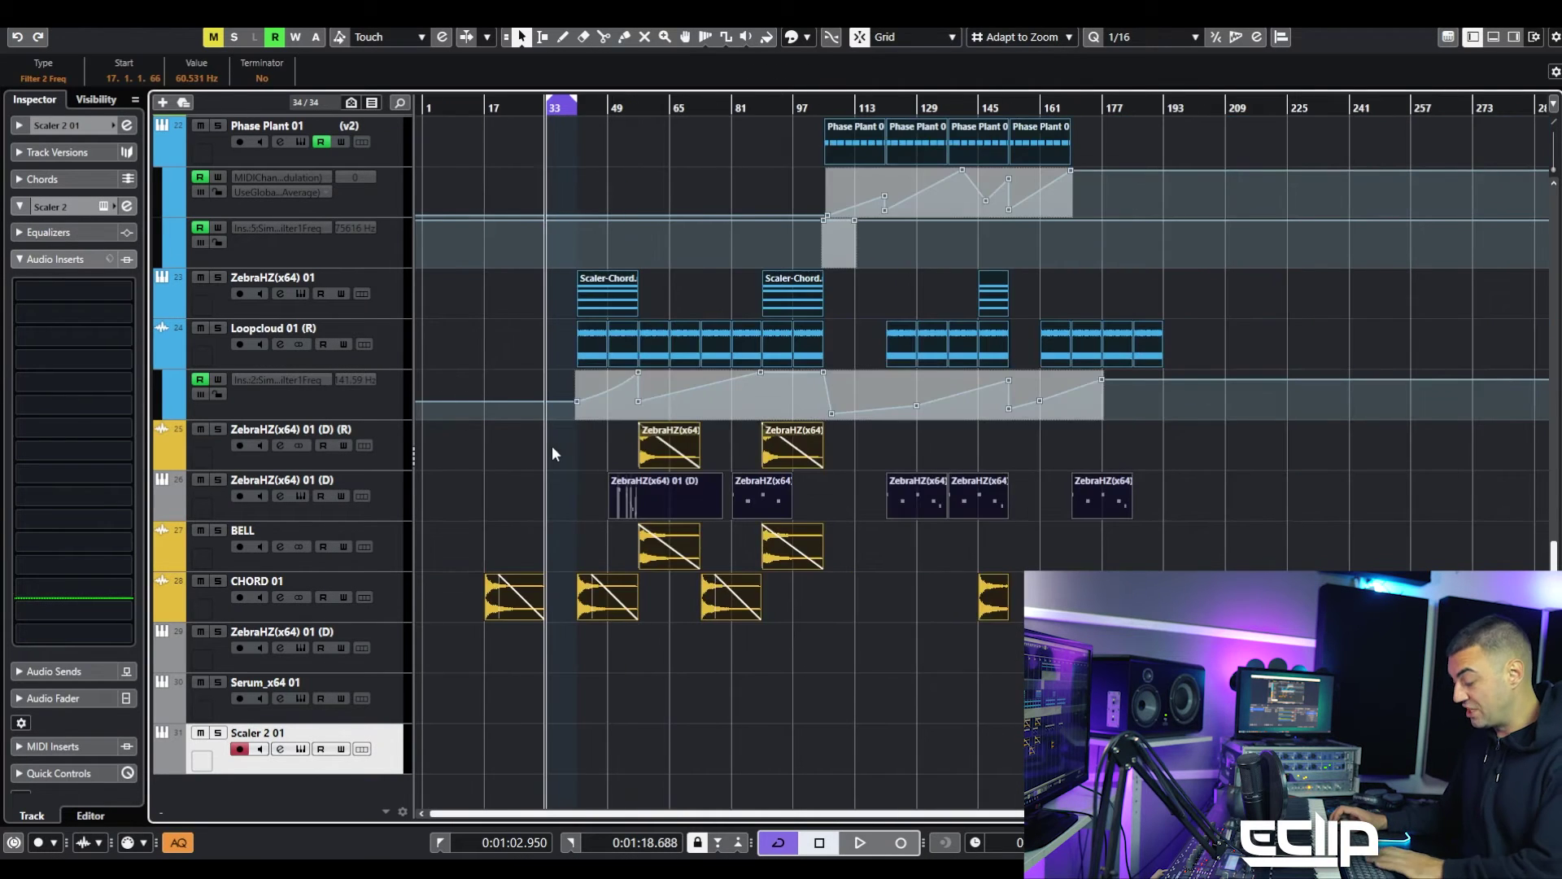
left_click(520, 326)
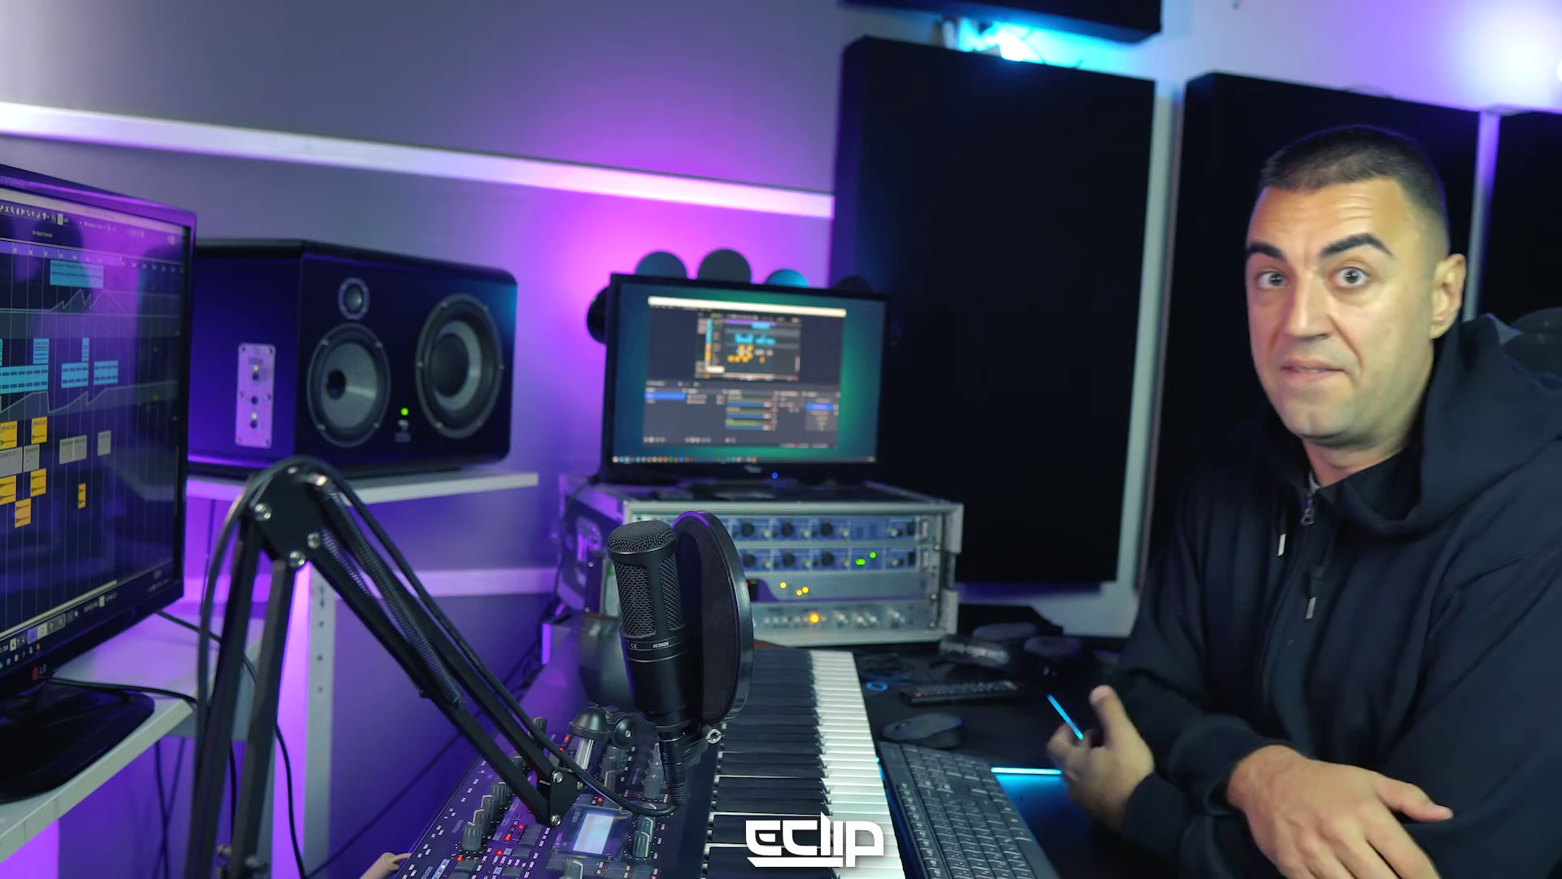